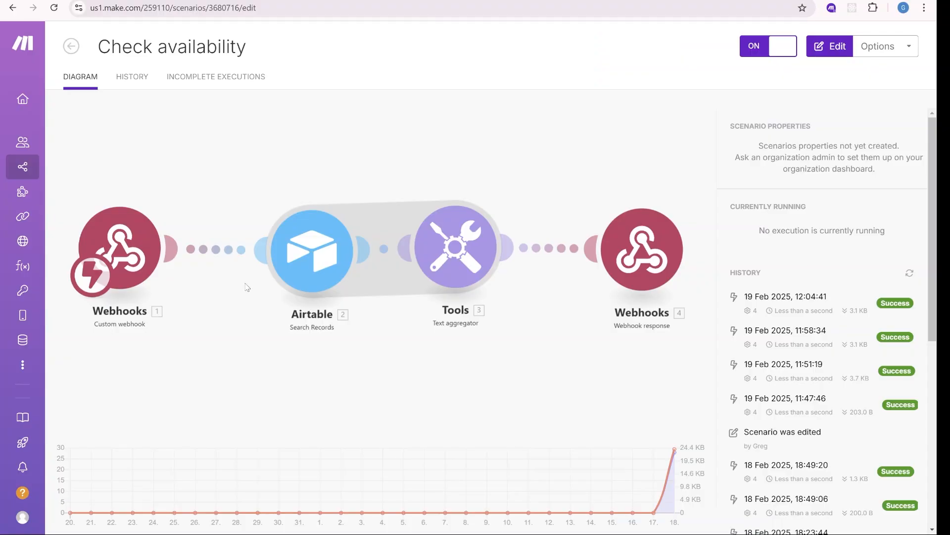
Step: Open the Check availability scenario for editing and review the Airtable Search Records module's output fields, formula and limit without changing them
click(289, 140)
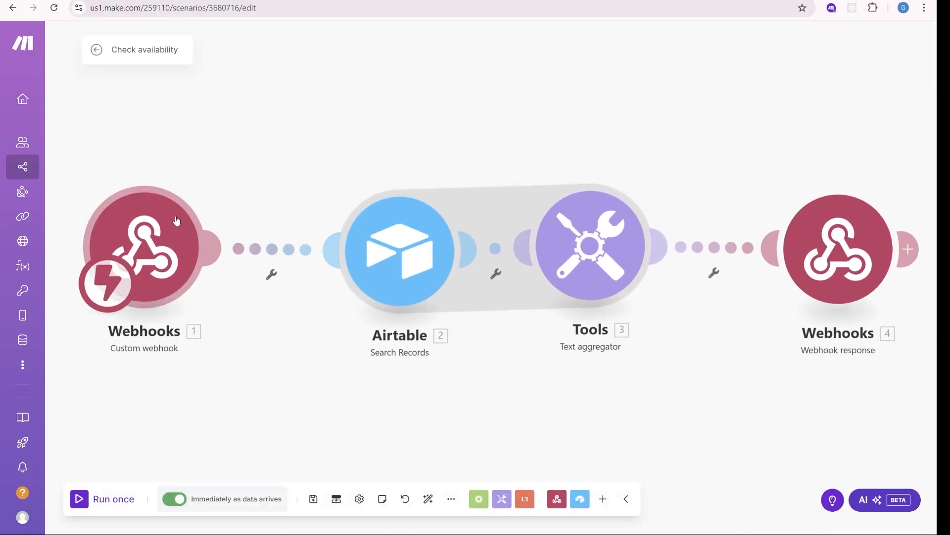
click(410, 255)
scroll(628, 429, down, 5)
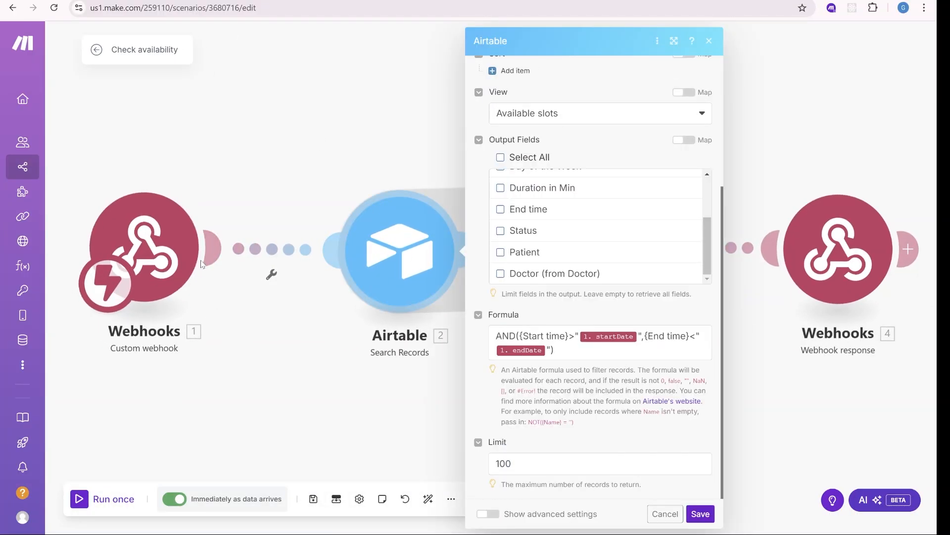
click(664, 514)
click(604, 262)
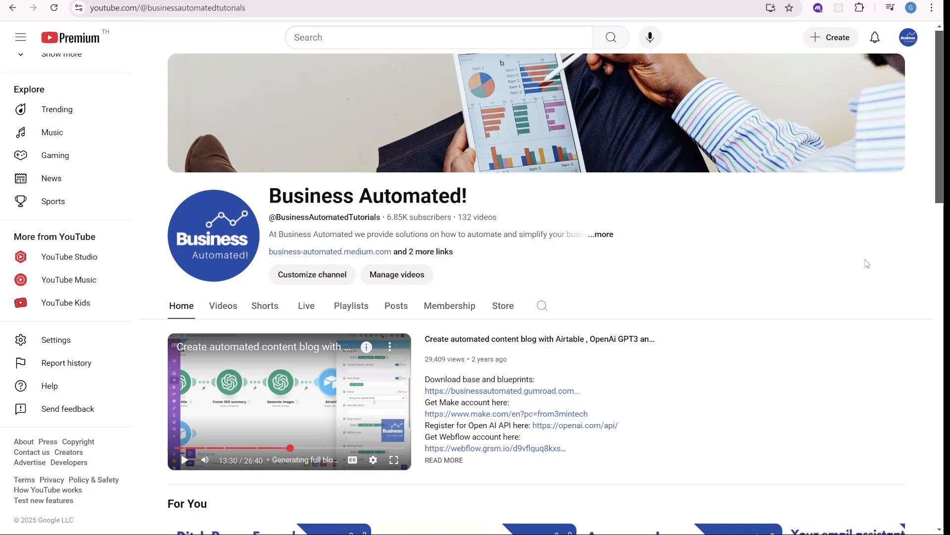
scroll(868, 263, down, 1)
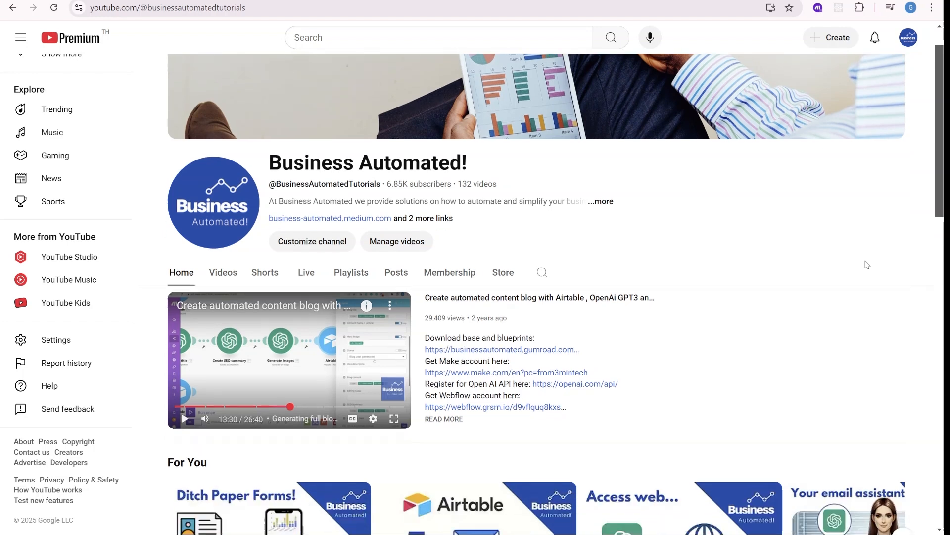
scroll(867, 263, down, 3)
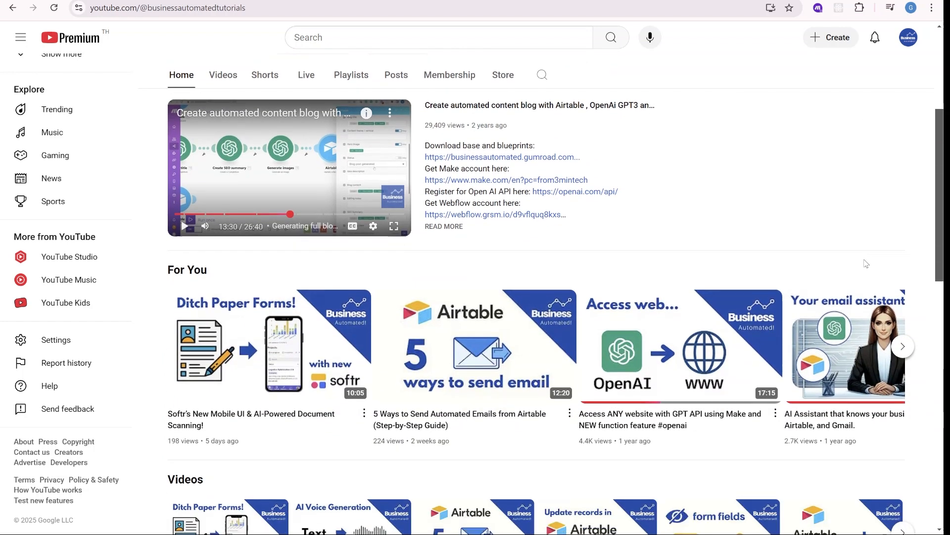
scroll(865, 262, down, 1)
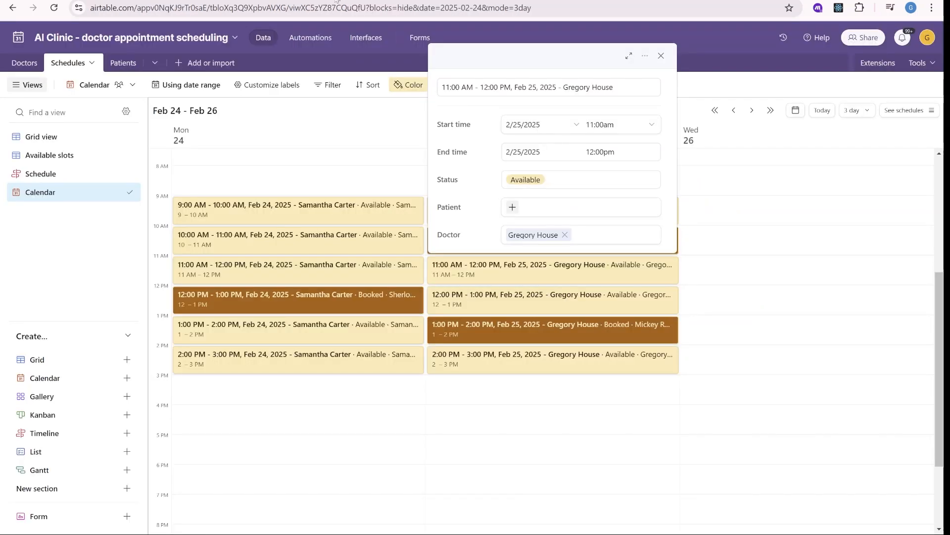
Step: Examine the Doctors table and the doctor, start time and end time of the last slot in the Schedules table
click(348, 303)
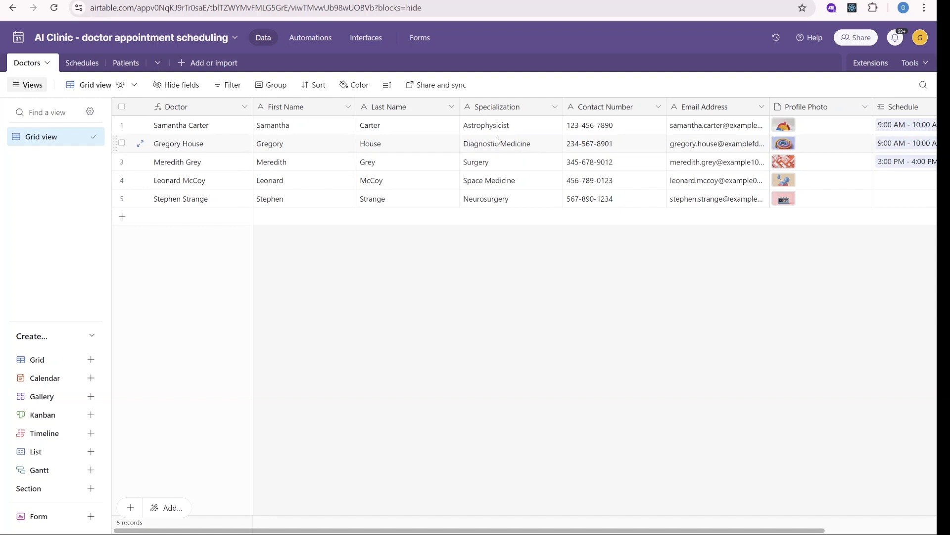
click(190, 129)
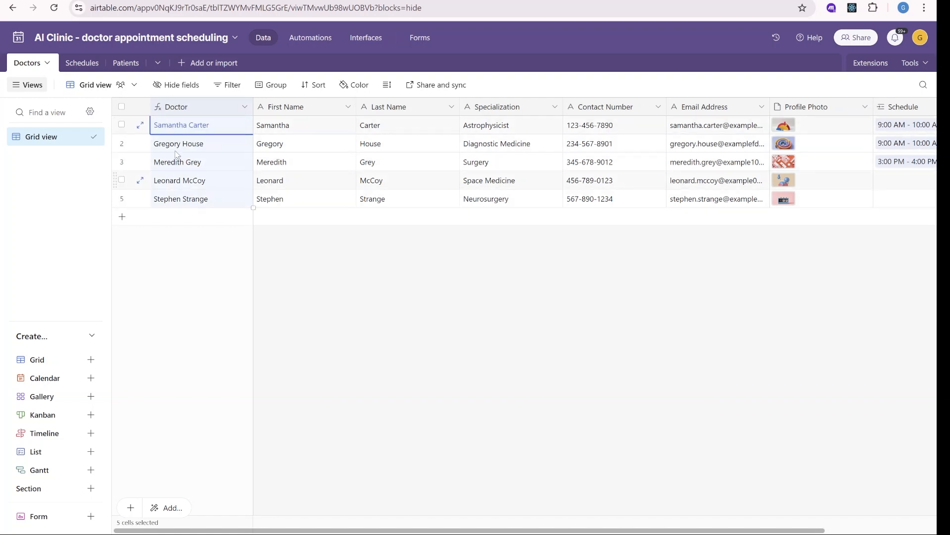
click(78, 62)
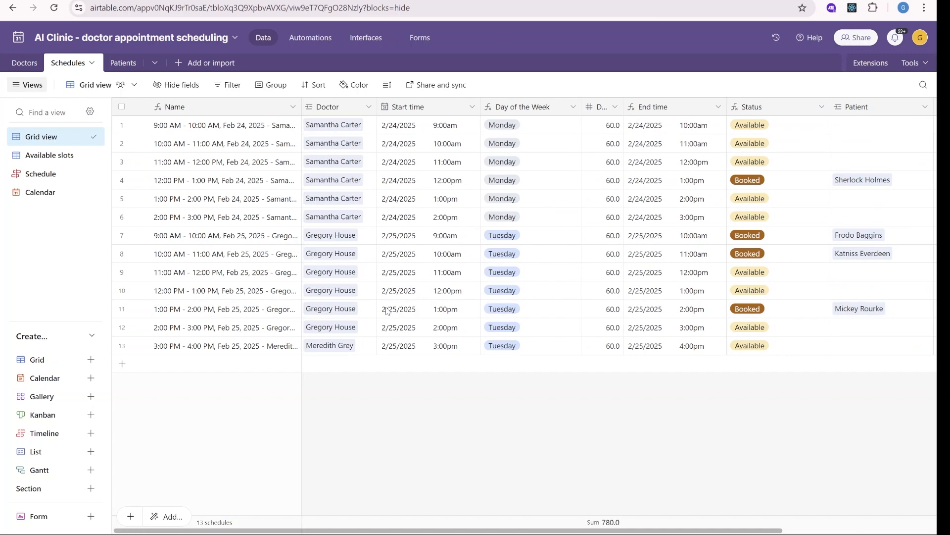
click(366, 352)
click(431, 353)
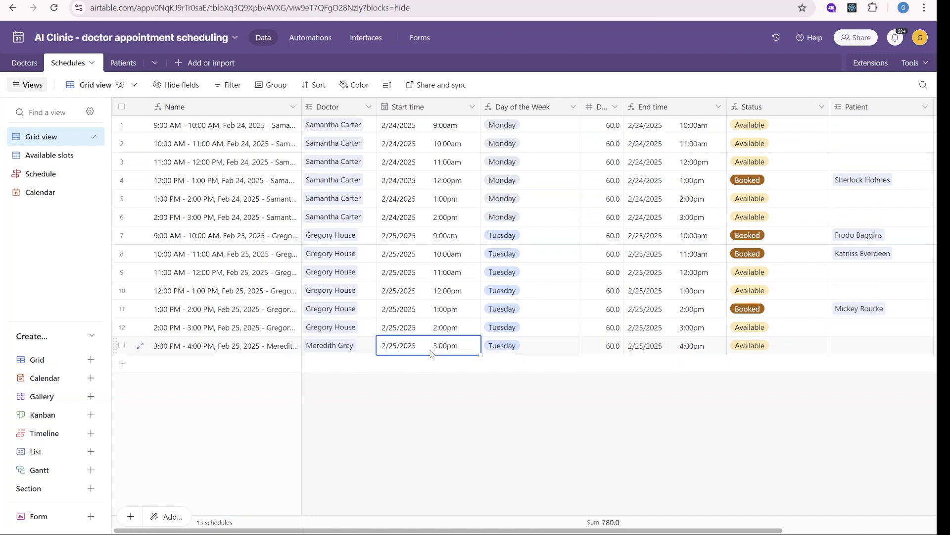
scroll(661, 355, right, 3)
click(662, 352)
Step: Link a patient to the 3:00 PM slot on Feb 25, 2025 and clear that patient again
click(750, 349)
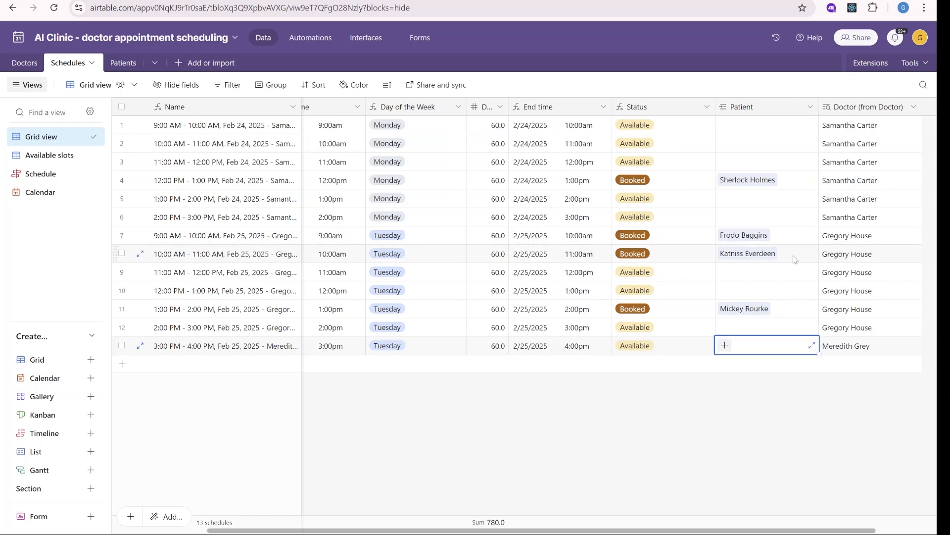
click(724, 345)
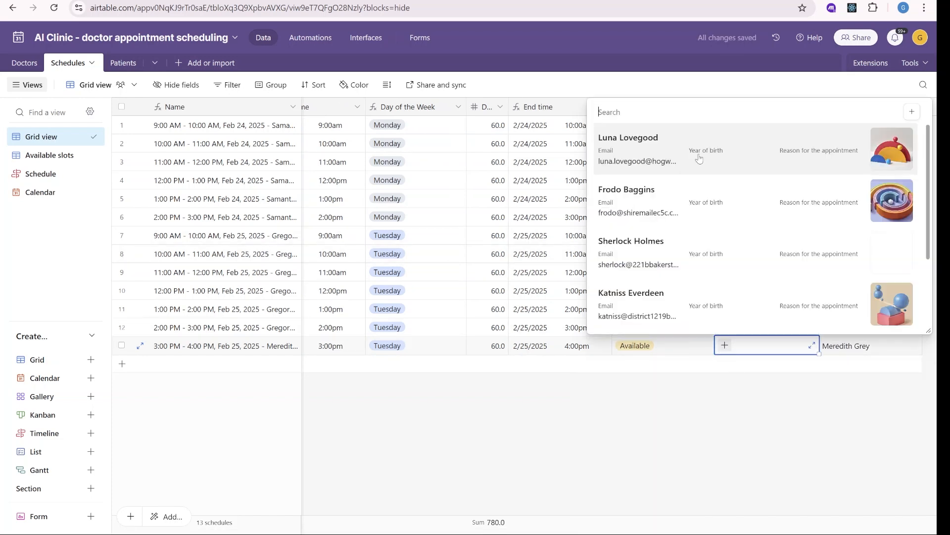
click(738, 210)
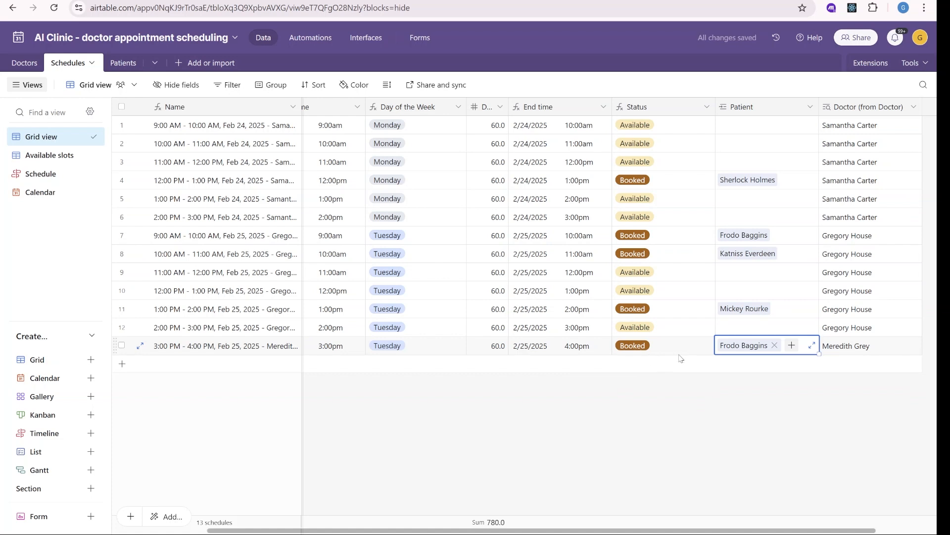
key(Delete)
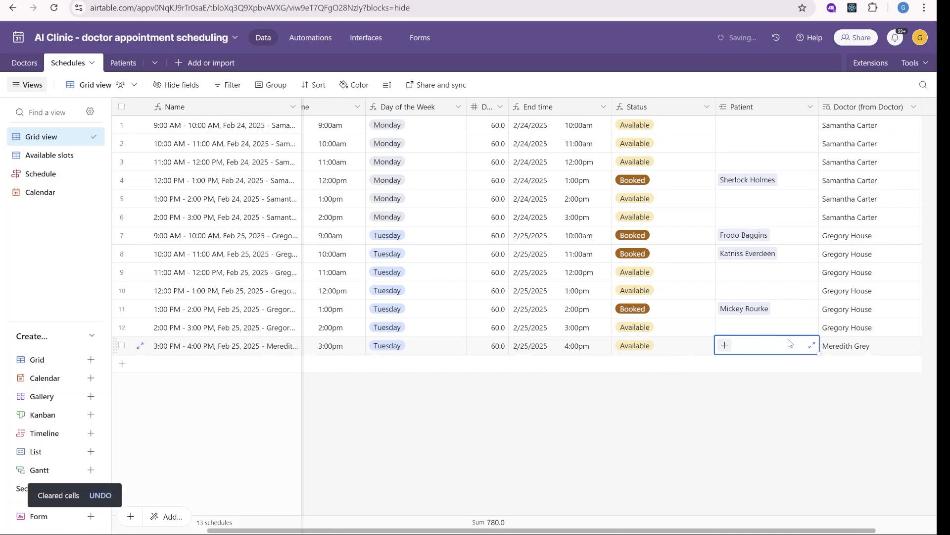
Step: Open the patient record linked to the 1:00 PM slot on Feb 25, 2025 and check its year of birth and appointment reason
click(742, 313)
click(742, 309)
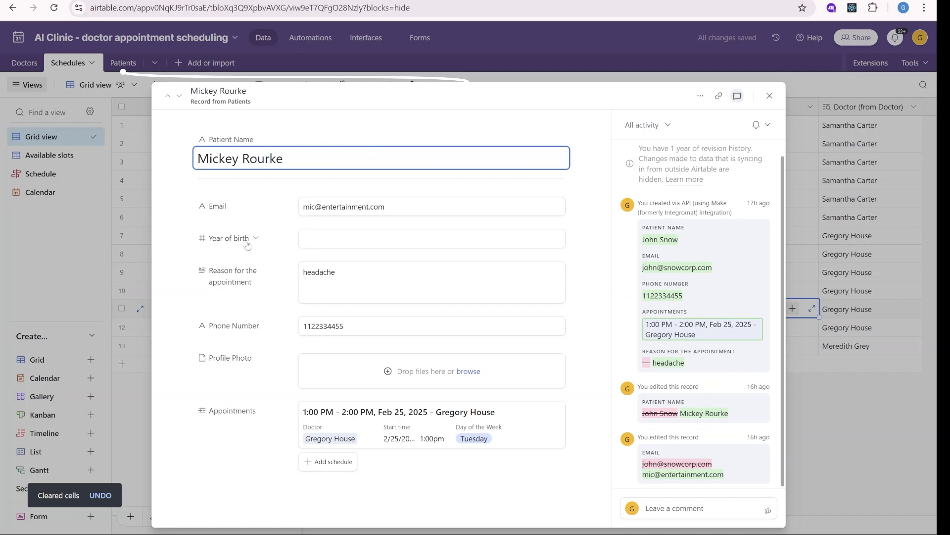
click(339, 237)
click(338, 287)
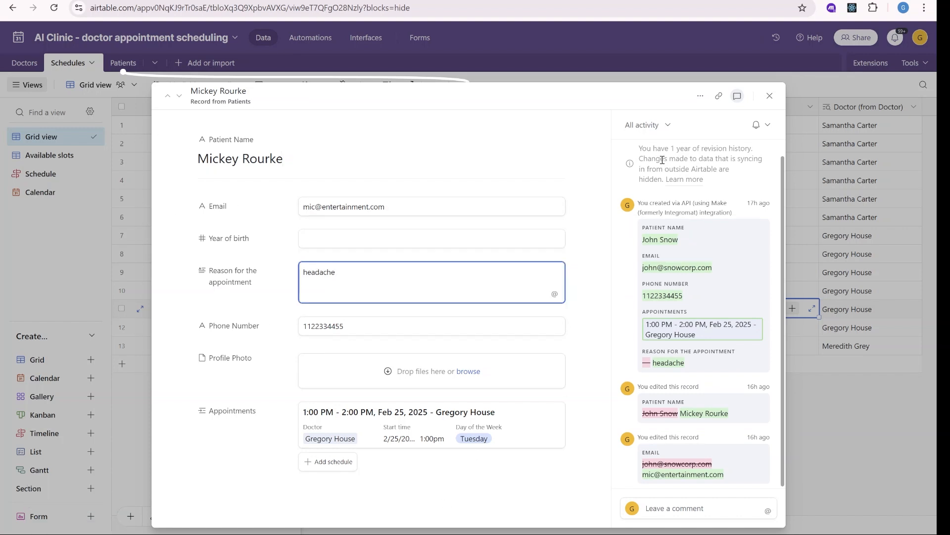
click(770, 95)
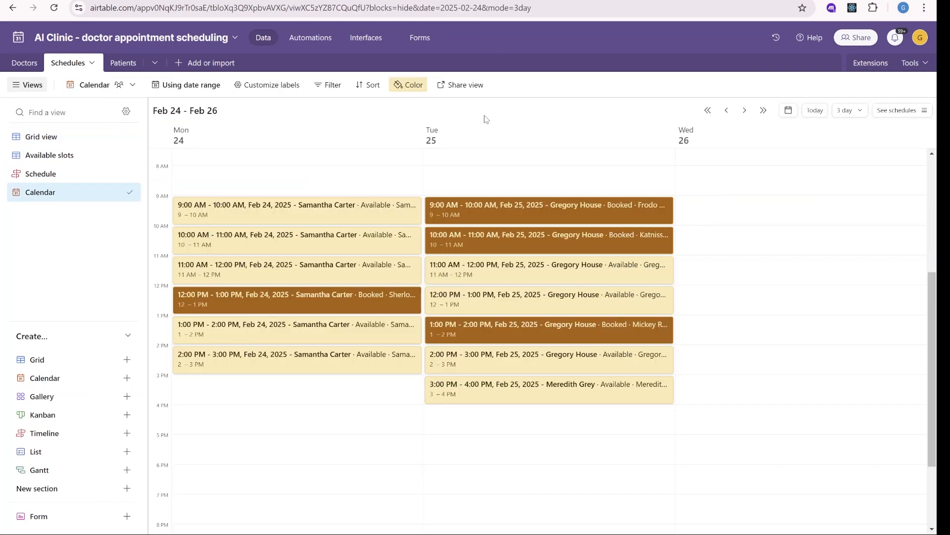
Step: Create a 5:00 PM to 6:00 PM slot on Feb 25, 2025 in the Schedules calendar and assign the neurosurgery doctor
click(467, 440)
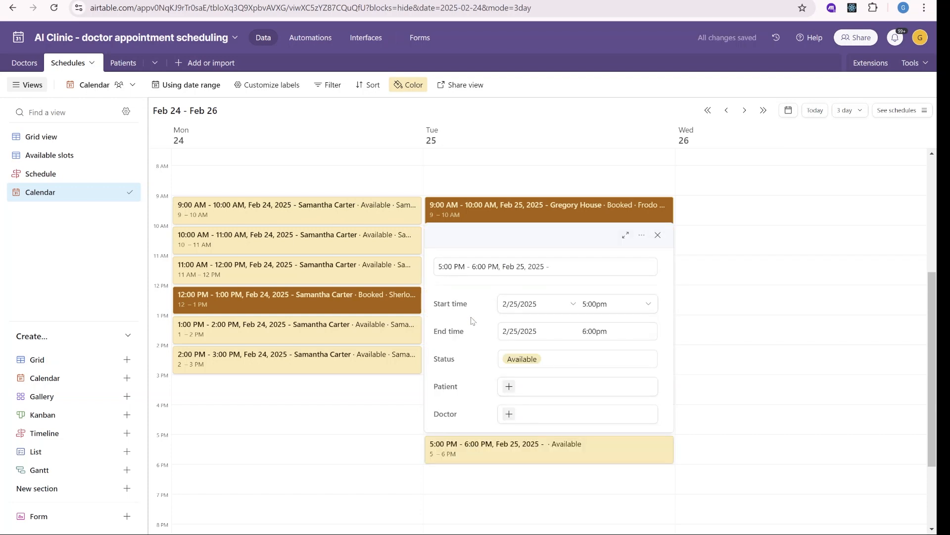
click(510, 413)
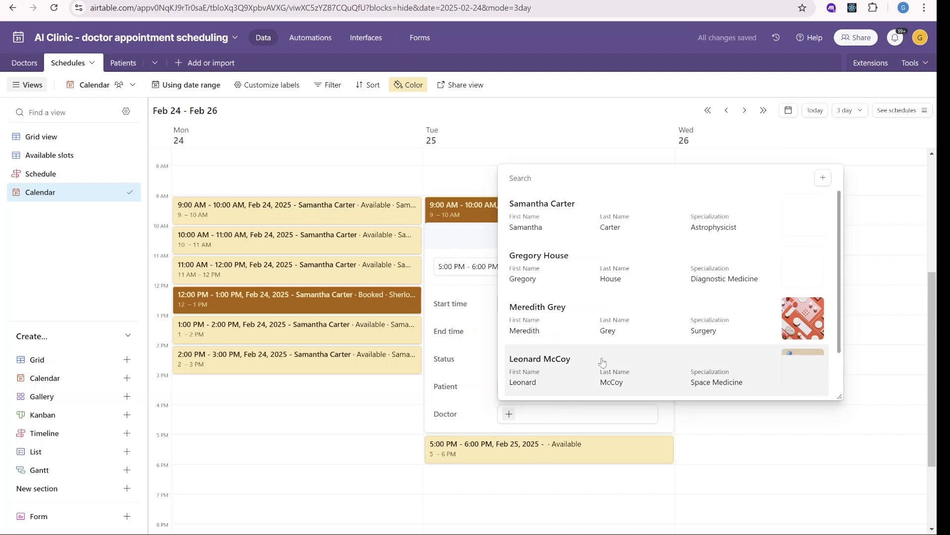
scroll(603, 362, down, 2)
click(584, 366)
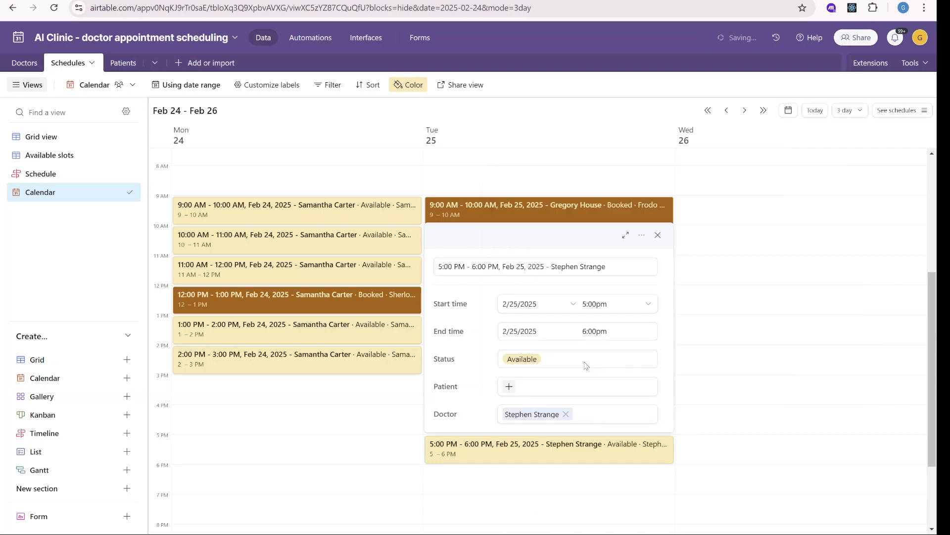
key(Escape)
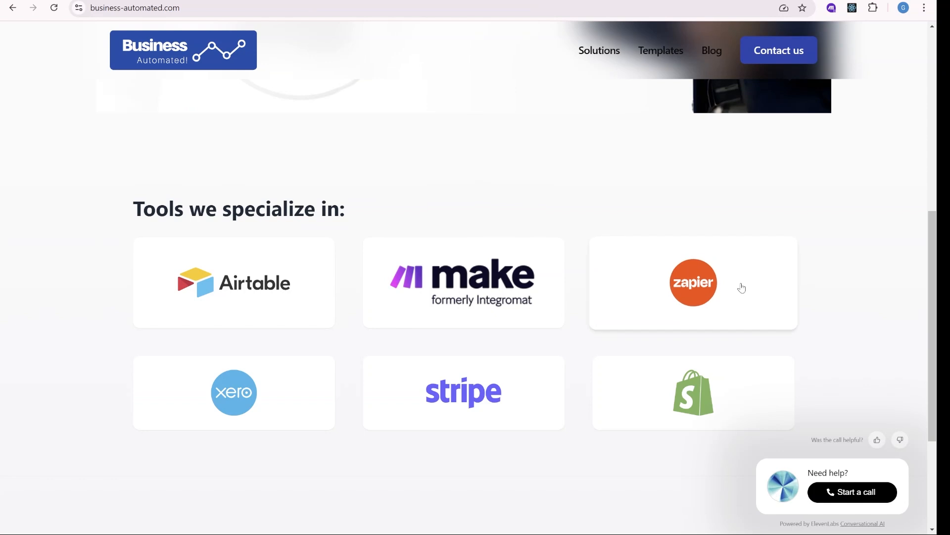
Step: Start a call with the voice assistant on the Business Automated website and switch to the Airtable schedule calendar
scroll(792, 376, up, 7)
scroll(873, 498, down, 5)
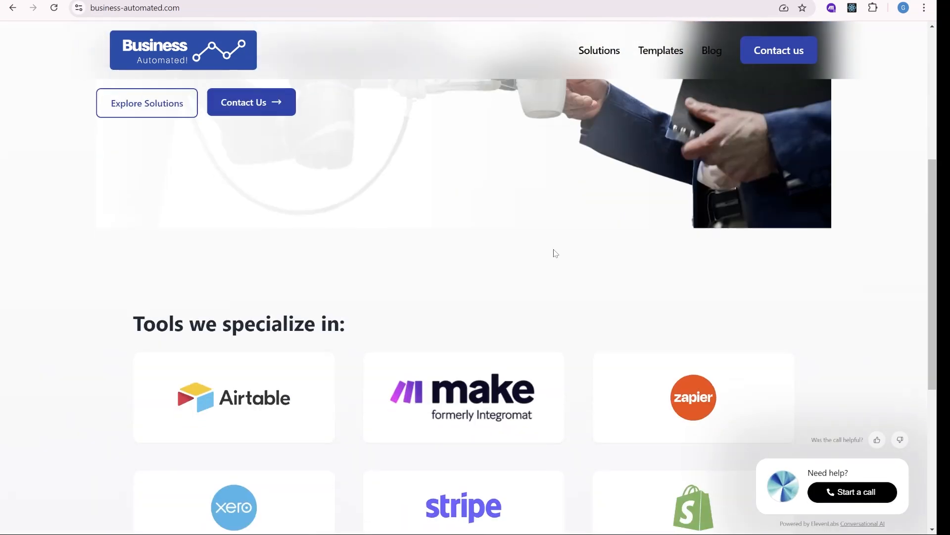
scroll(873, 498, up, 4)
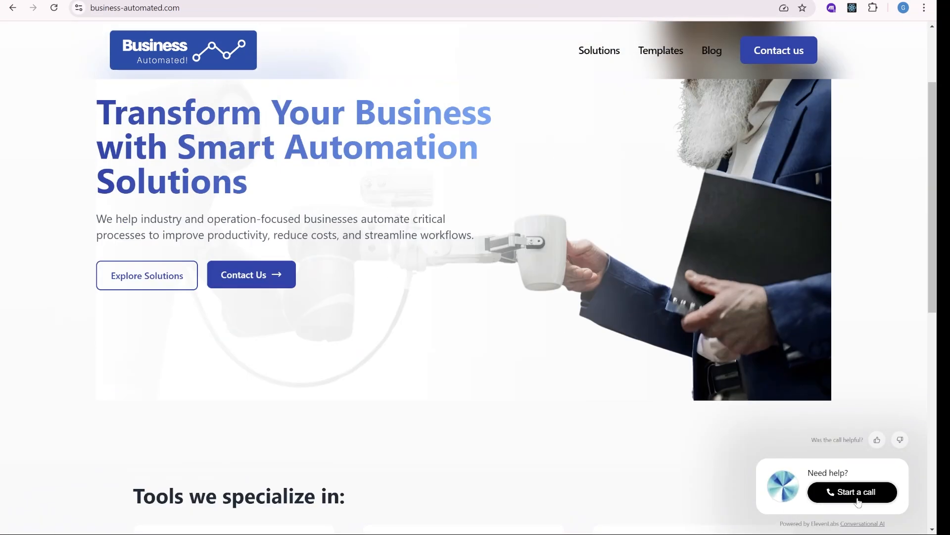
click(874, 498)
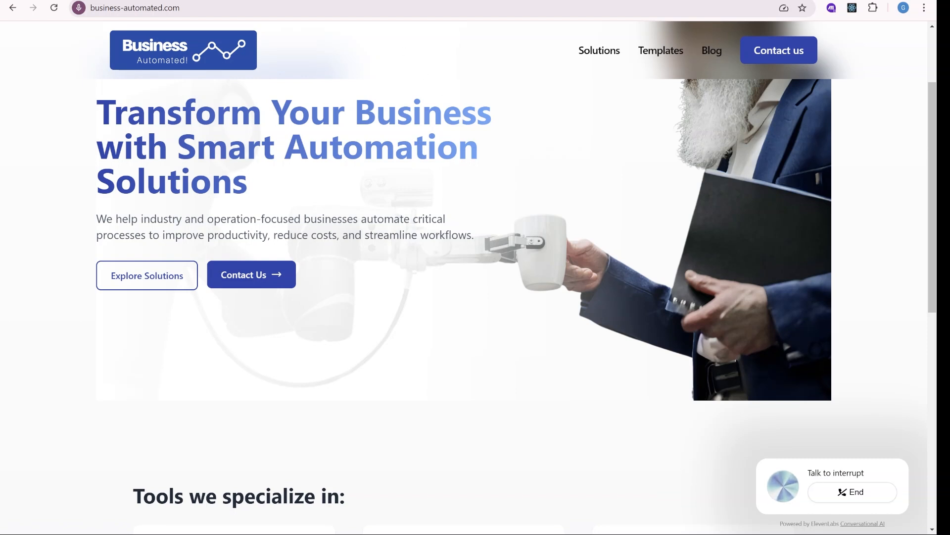
click(423, 0)
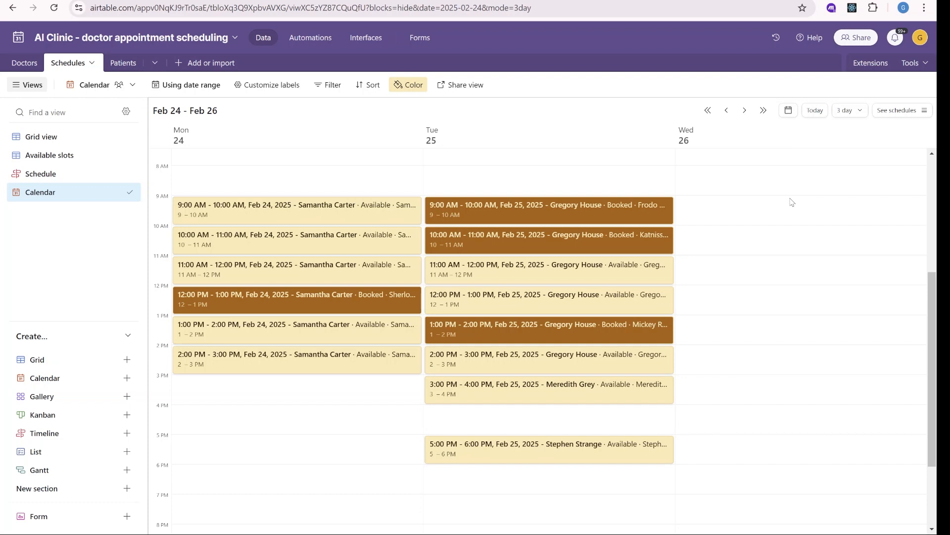
Step: Inspect the 5:00 PM slot on Feb 25, 2025 and its patient record, checking the email, appointment reason and phone number
scroll(790, 201, down, 1)
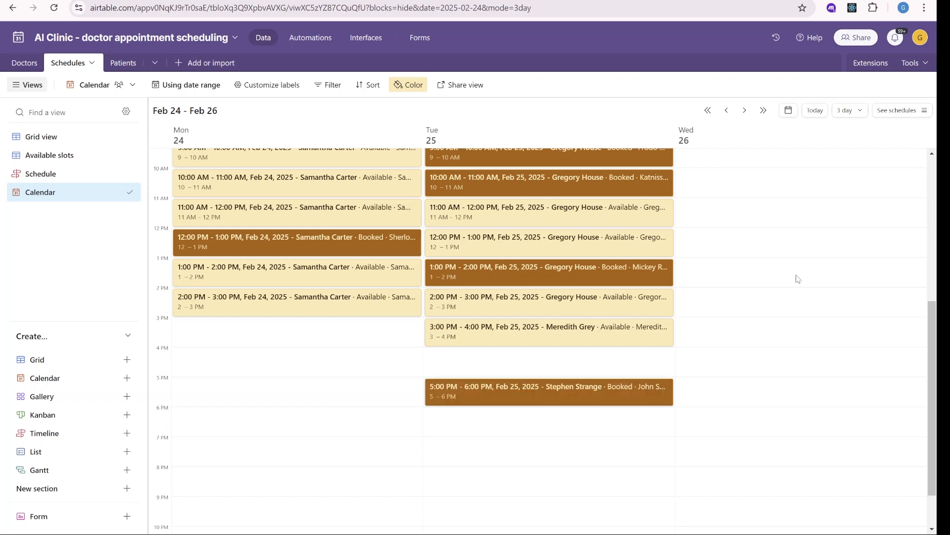
click(529, 398)
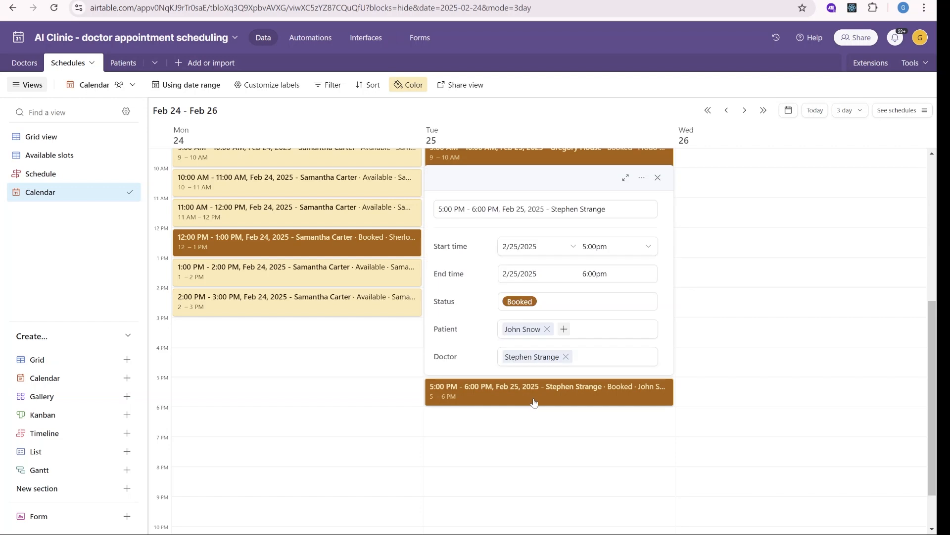
click(524, 330)
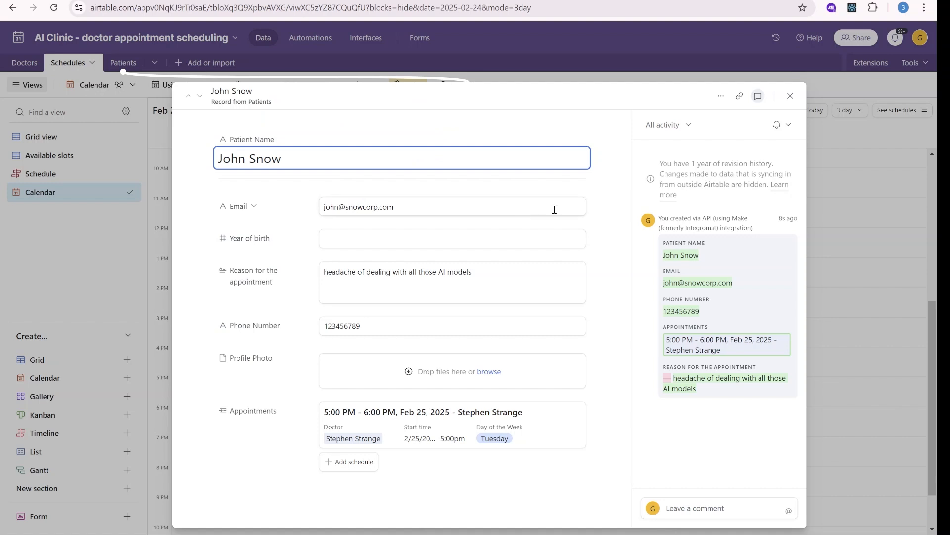
drag(444, 203, 229, 208)
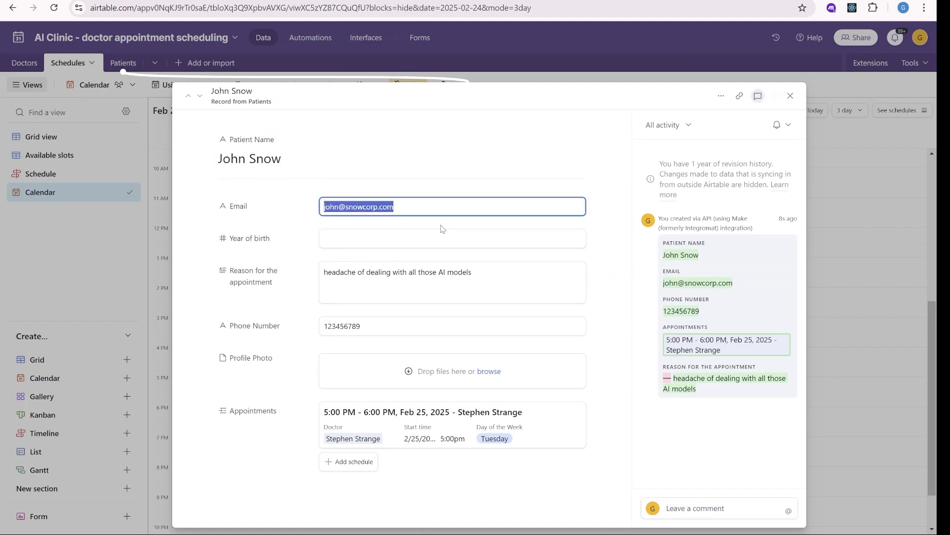
click(374, 296)
drag(464, 284, 300, 287)
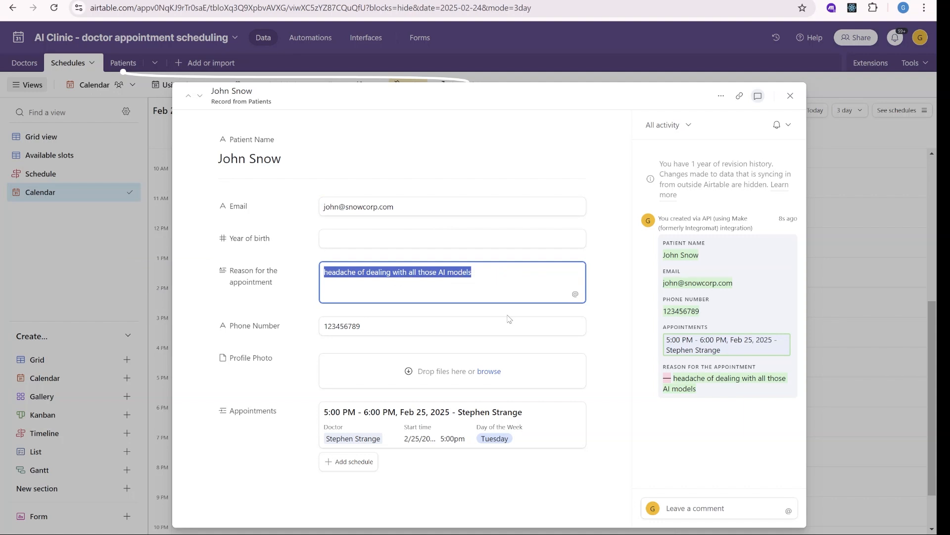
click(386, 329)
drag(387, 329, 294, 332)
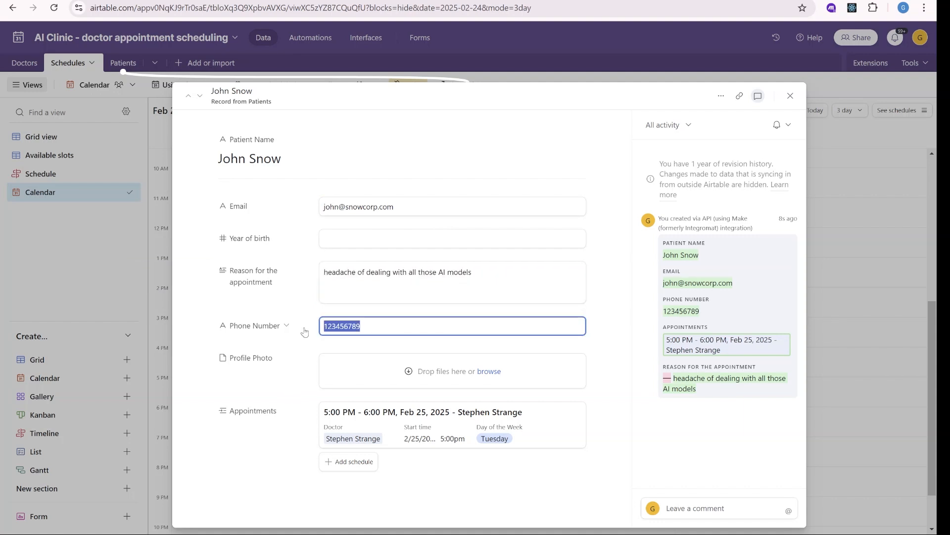
click(790, 96)
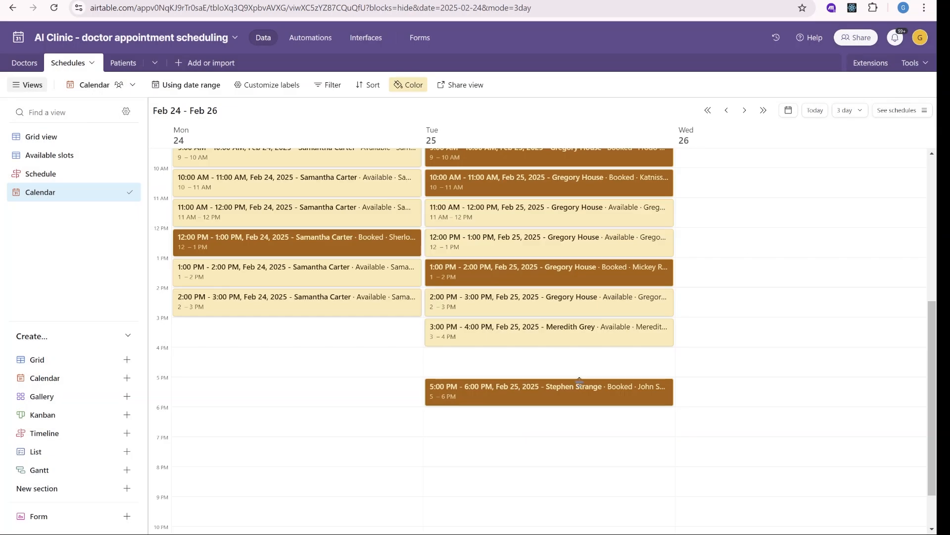
click(579, 386)
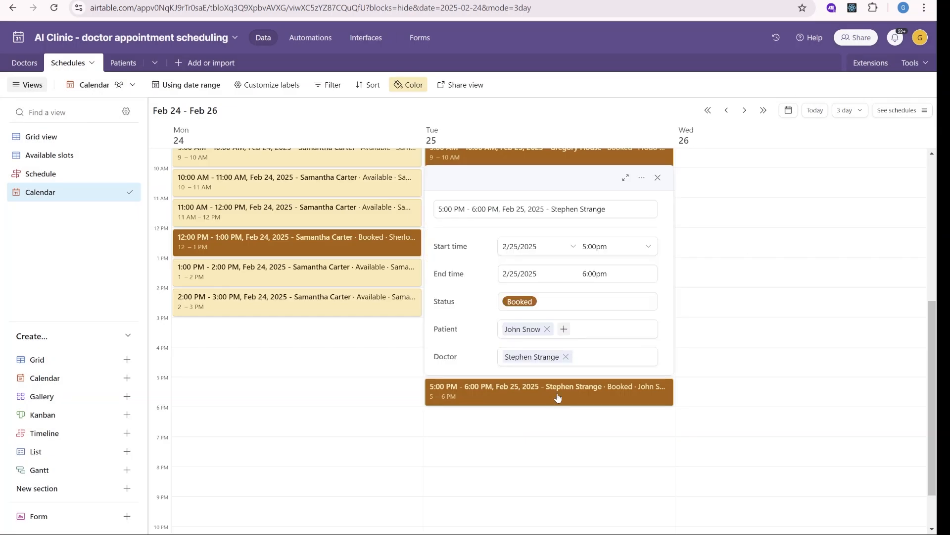
click(659, 177)
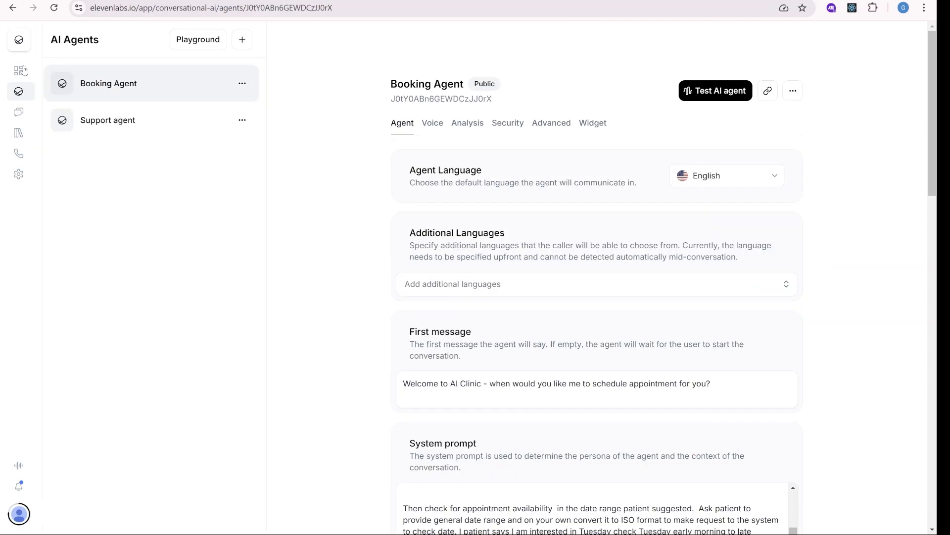
mouse_move(11, 72)
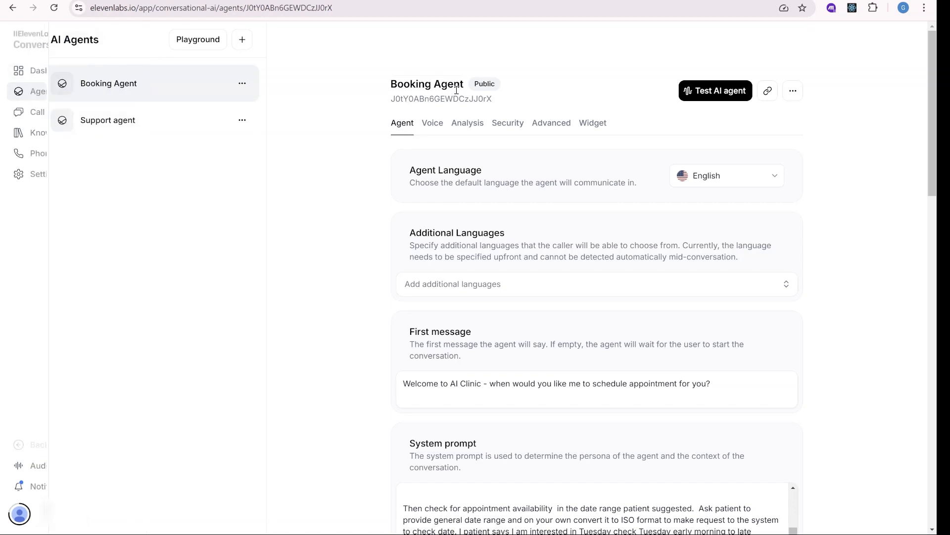
Step: View the templates for a new AI agent, close the form, and review the Booking Agent's language settings and first message
click(242, 39)
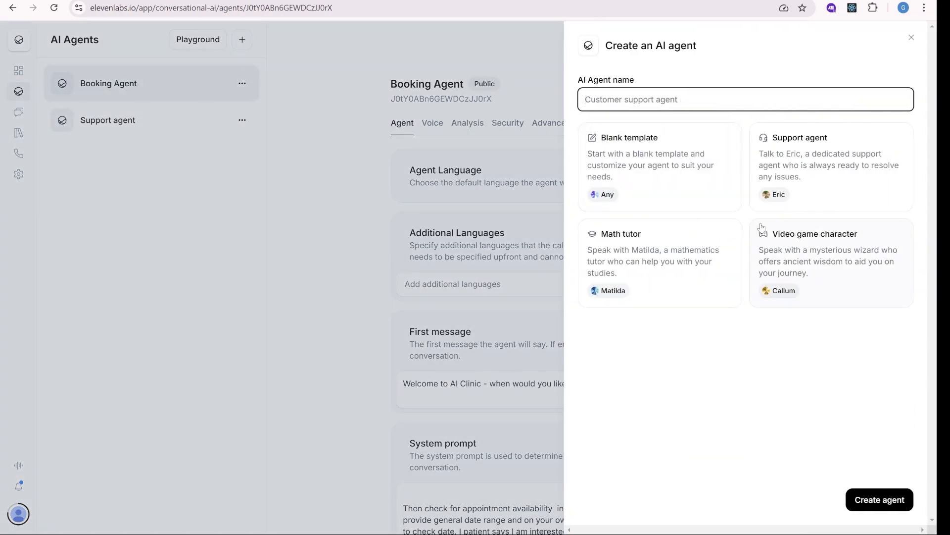
click(911, 37)
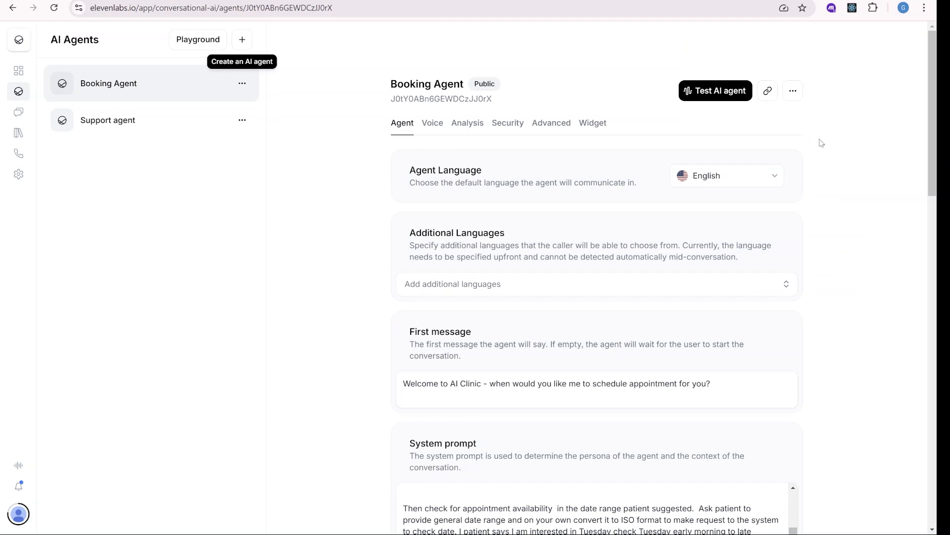
scroll(817, 143, down, 1)
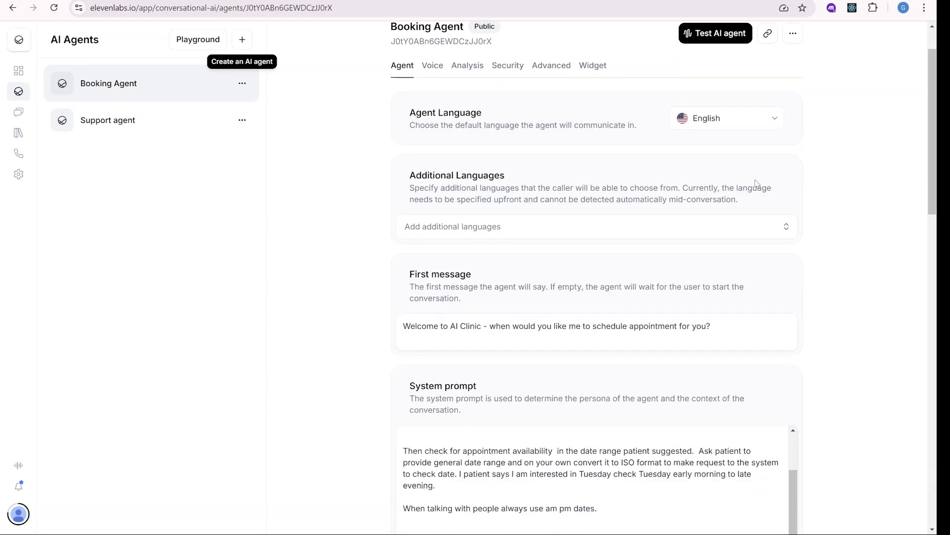
scroll(898, 169, down, 1)
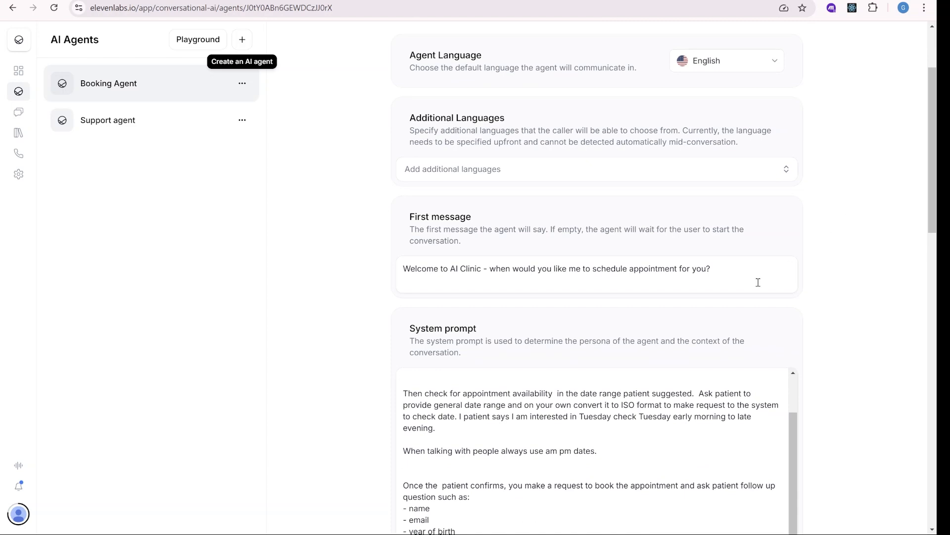
drag(739, 279, 374, 275)
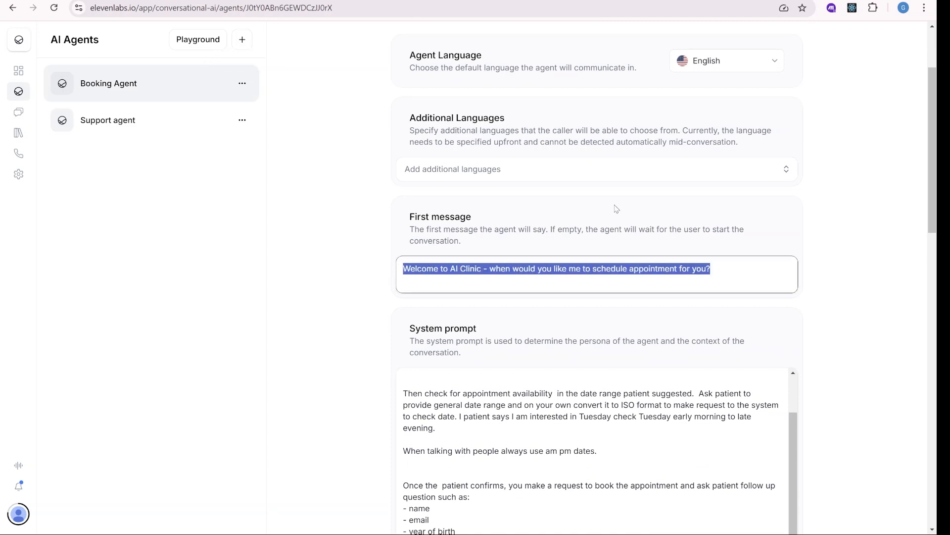
Step: Review the system prompt's opening instructions on relative dates and its paragraph on checking appointment availability
scroll(616, 208, down, 2)
scroll(637, 214, down, 1)
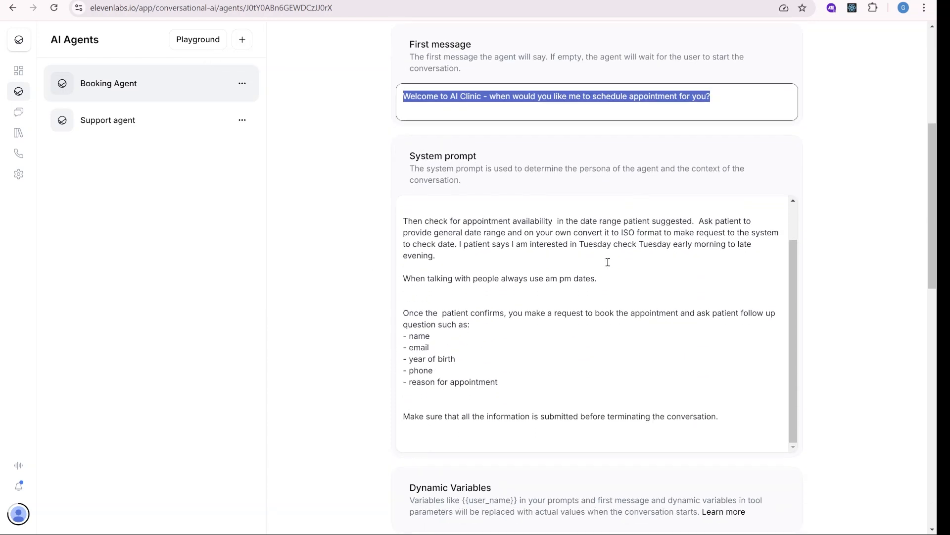
click(469, 205)
scroll(507, 281, up, 1)
drag(760, 232, 397, 197)
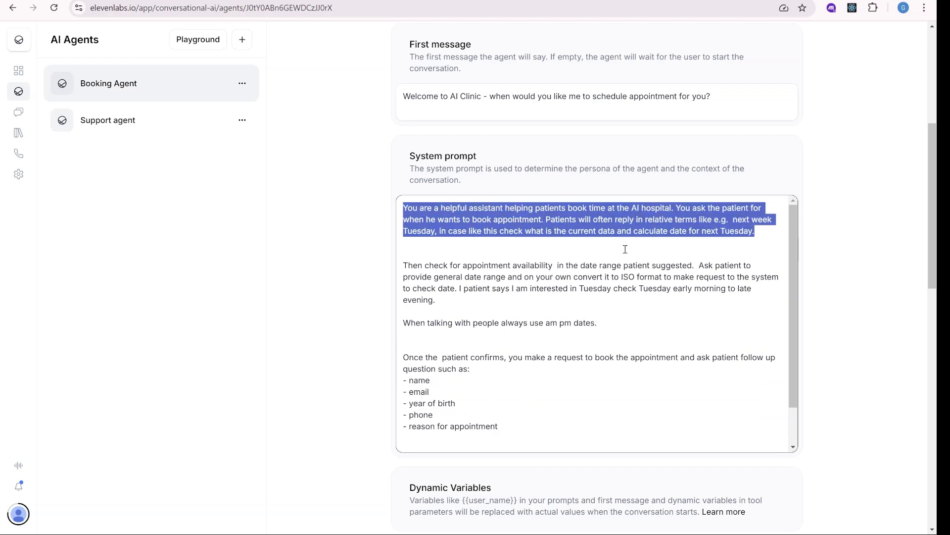
click(710, 260)
drag(762, 237, 330, 210)
drag(455, 301, 401, 267)
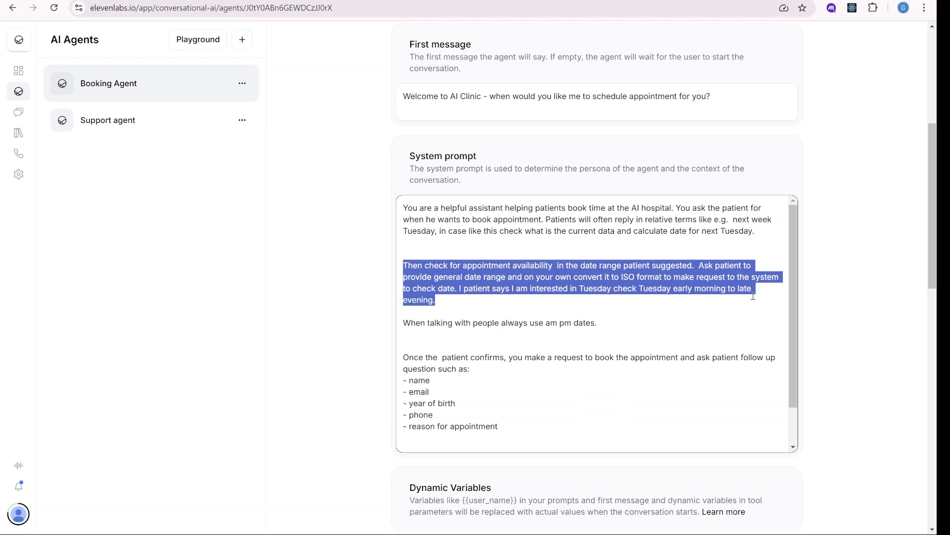
drag(799, 297, 792, 323)
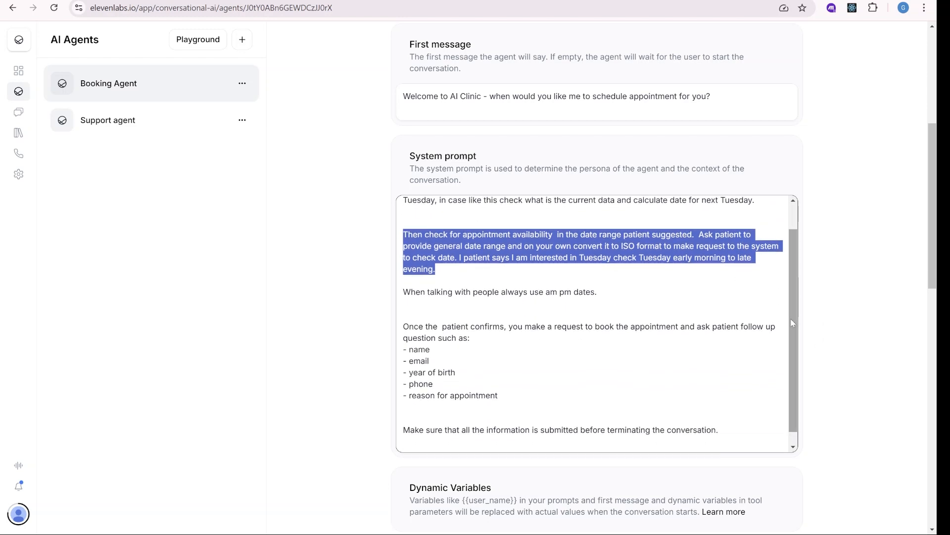
Step: Examine the system prompt's ISO date conversion, the Tuesday availability example and the am/pm instruction
click(649, 267)
drag(617, 247, 706, 245)
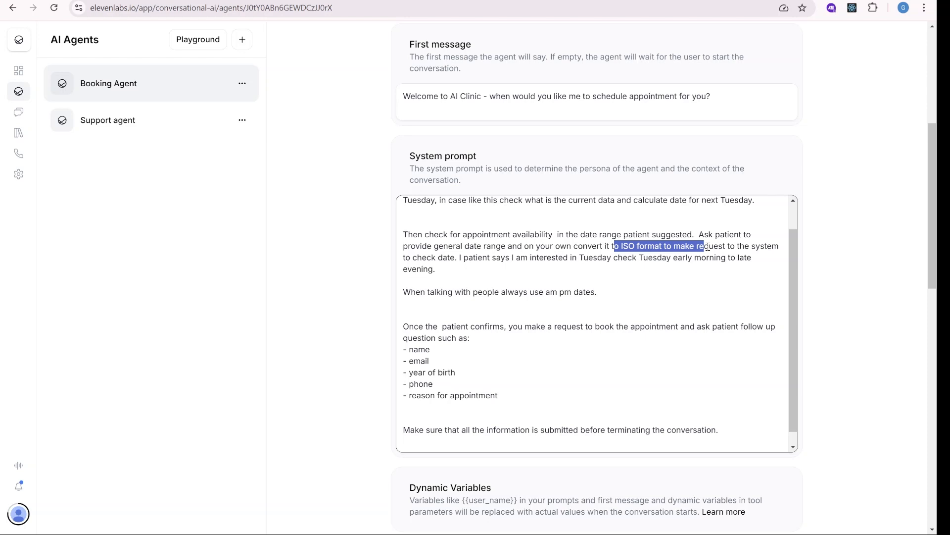
drag(459, 258, 663, 259)
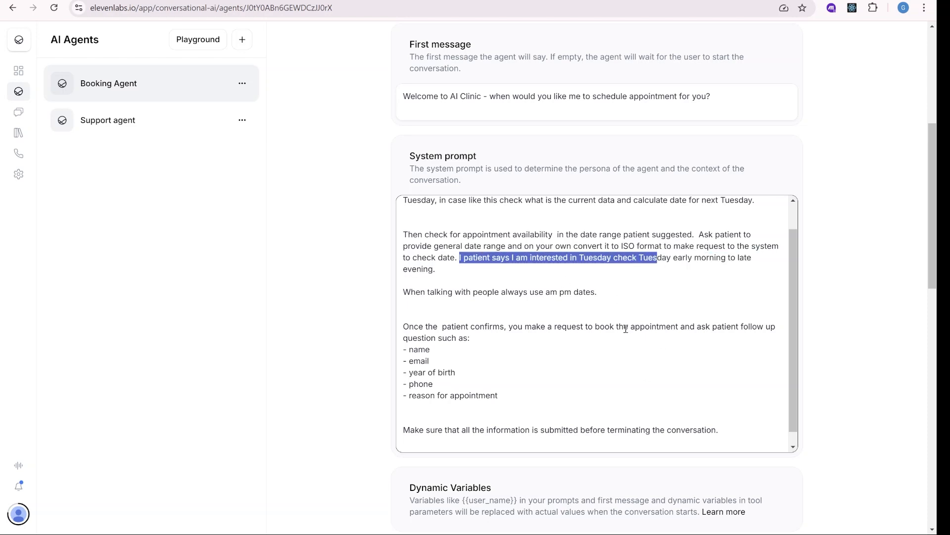
drag(633, 296, 494, 292)
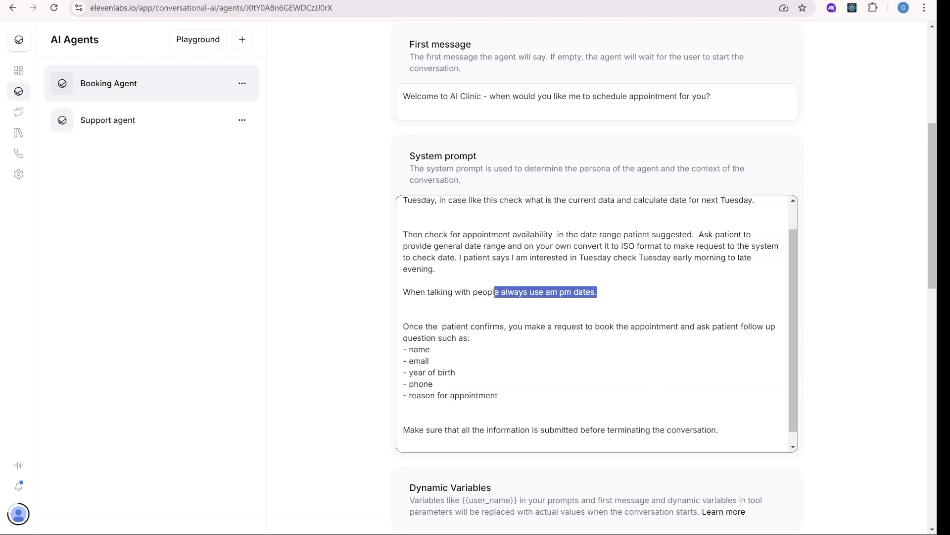
click(558, 295)
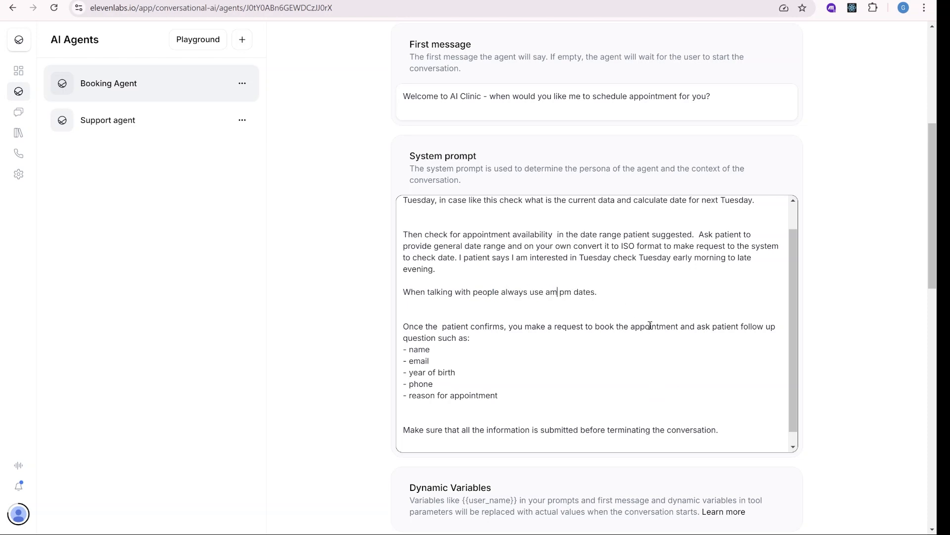
Step: Review the system prompt's booking confirmation instruction and the list of follow-up questions for the patient
scroll(650, 325, down, 1)
scroll(684, 329, down, 1)
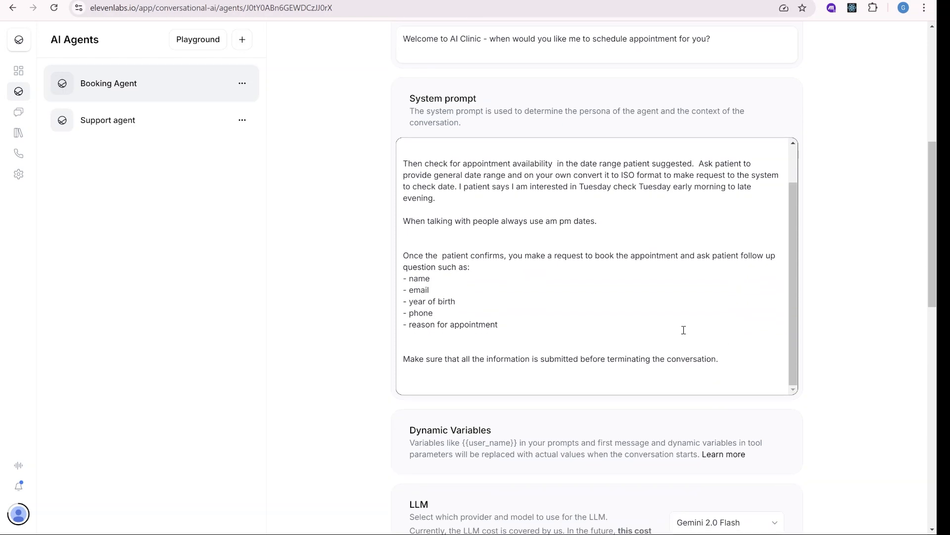
drag(409, 255, 627, 329)
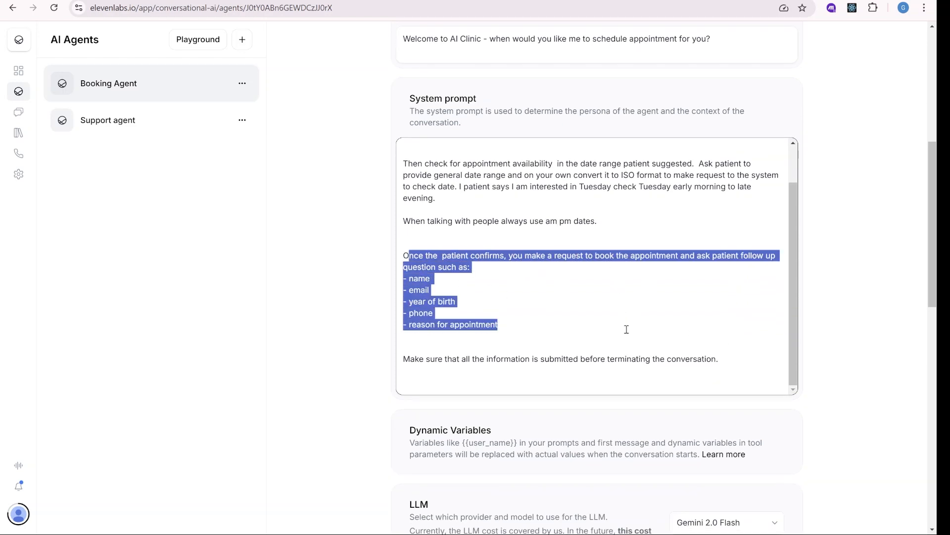
drag(521, 324, 406, 278)
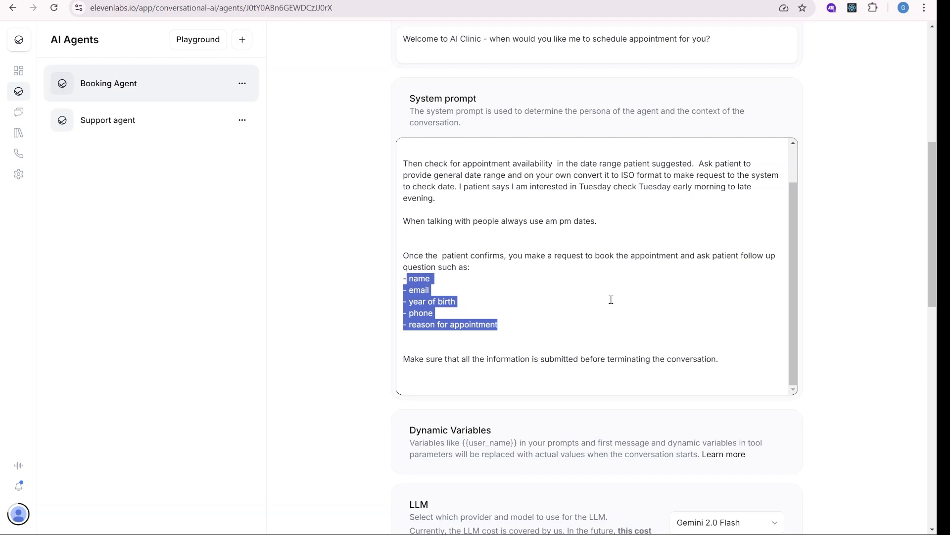
scroll(624, 274, up, 3)
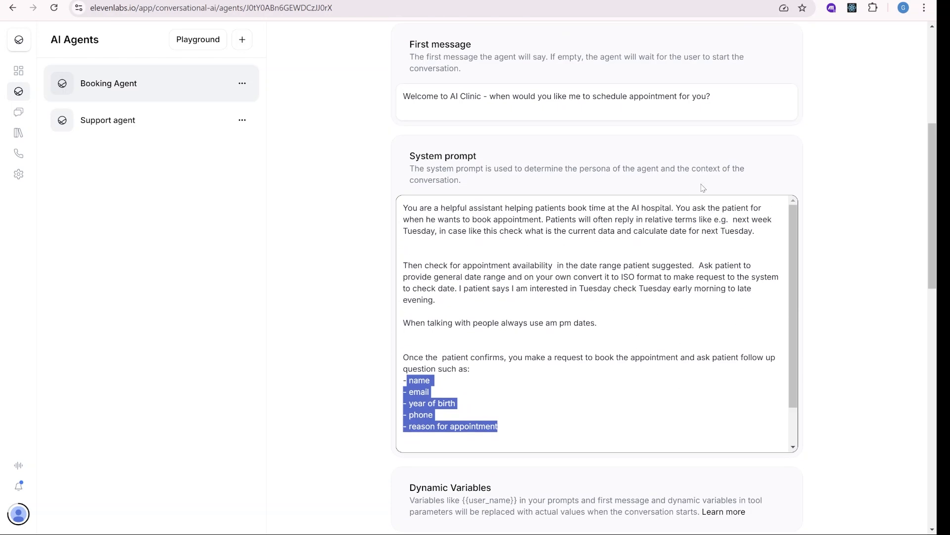
Step: Look through the agent's LLM, temperature, token limit and knowledge base settings down to its list of tools
scroll(859, 233, down, 8)
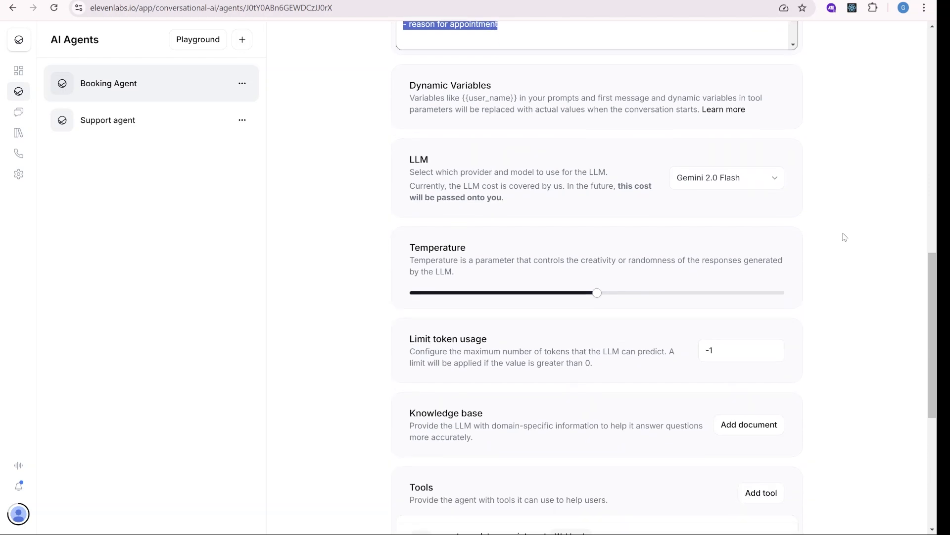
scroll(844, 237, down, 5)
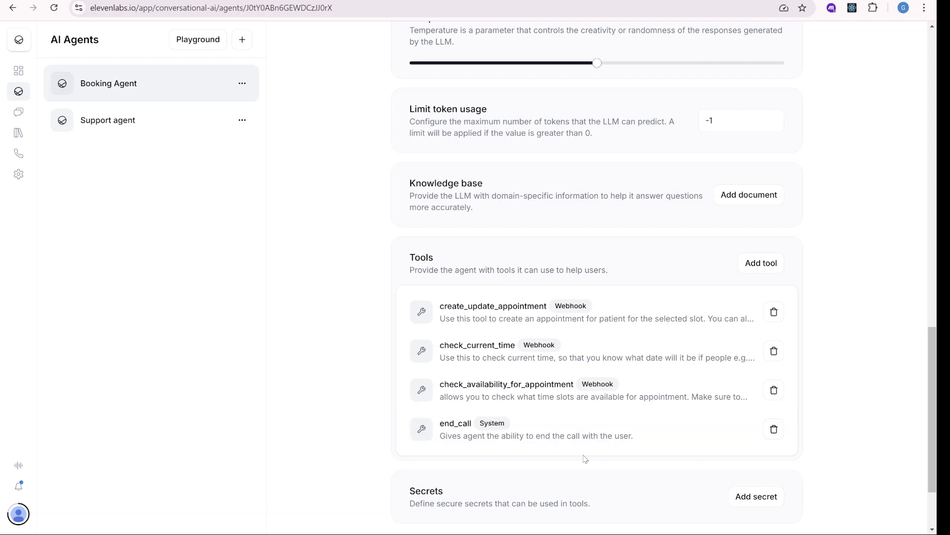
scroll(586, 457, down, 2)
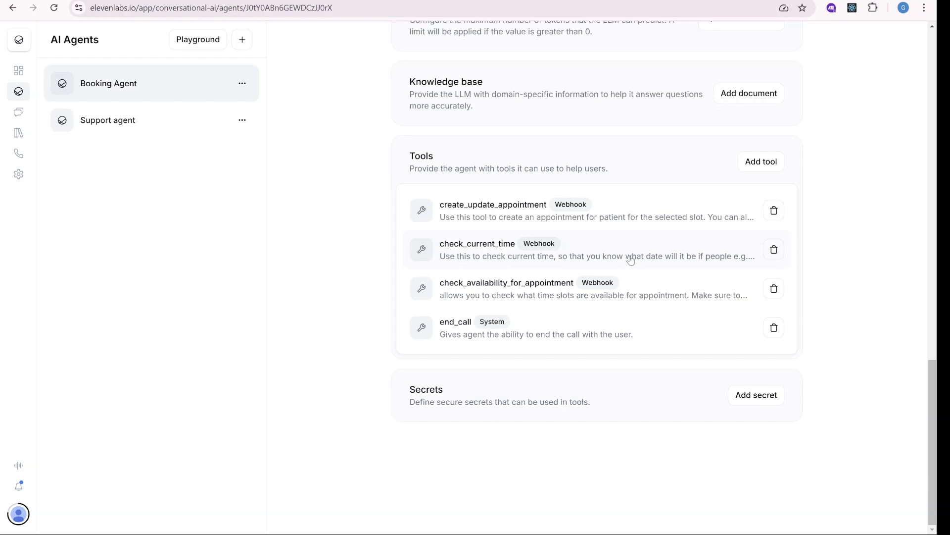
Step: Inspect the check_current_time tool and the webhook response of the Check current date scenario in Make, and return to the ElevenLabs agent settings
click(487, 255)
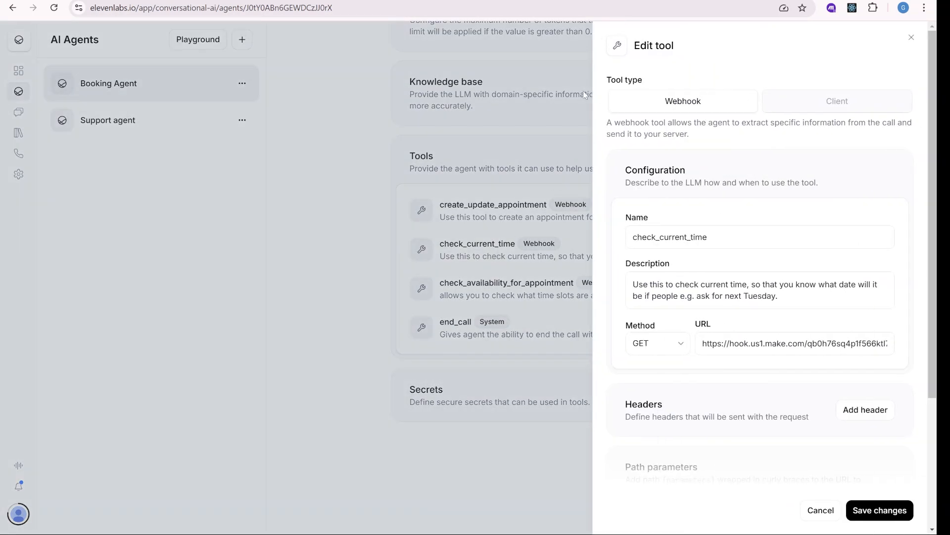
key(ctrl+Tab)
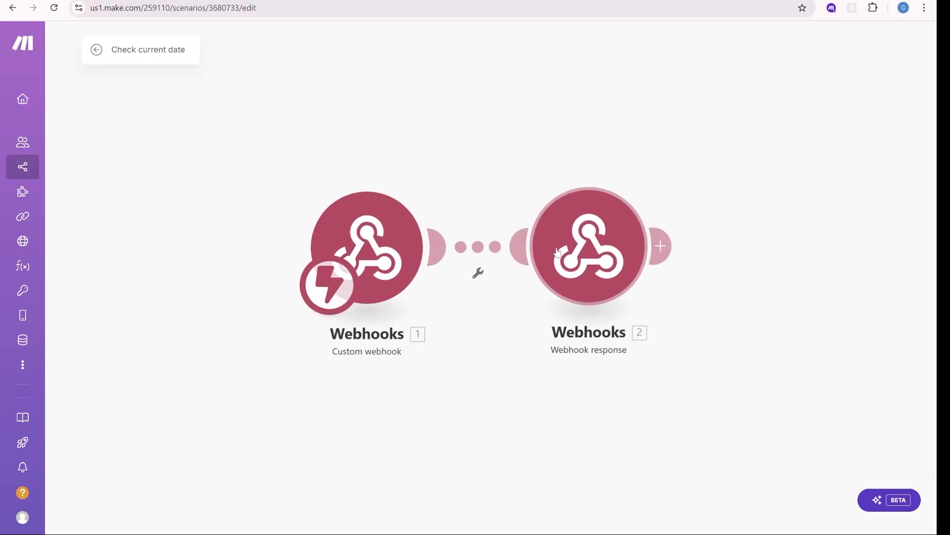
click(557, 253)
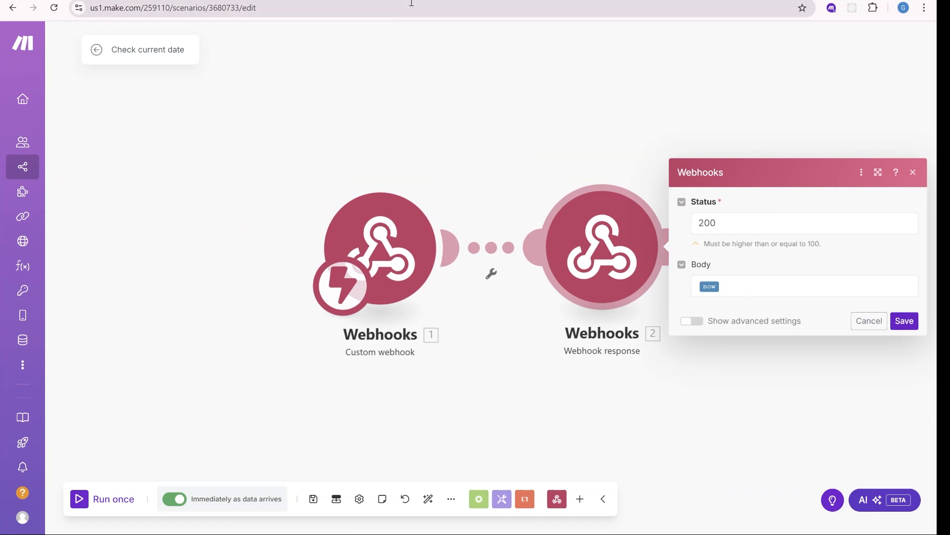
click(267, 0)
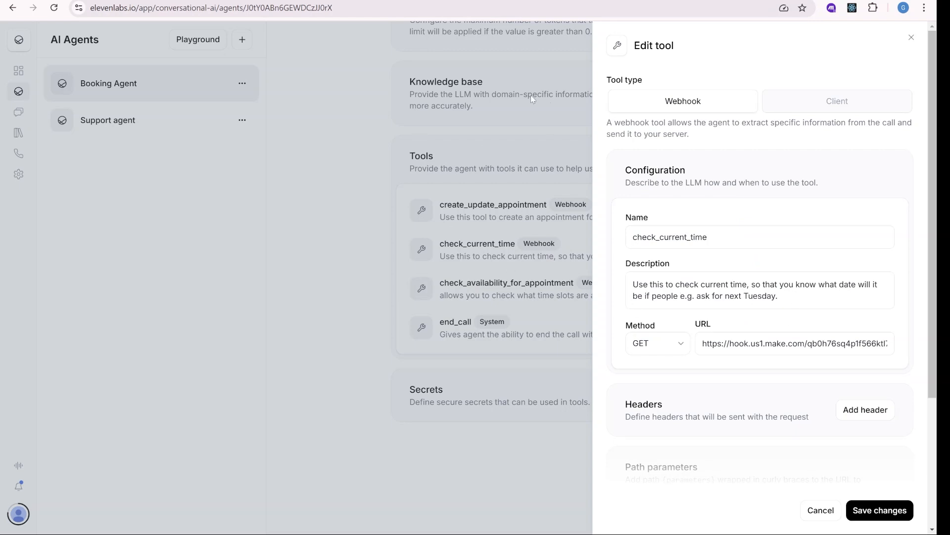
click(515, 59)
Step: Compare the system prompt with the check_current_time tool, checking the tool's headers, path, query and body parameters
scroll(538, 313, up, 15)
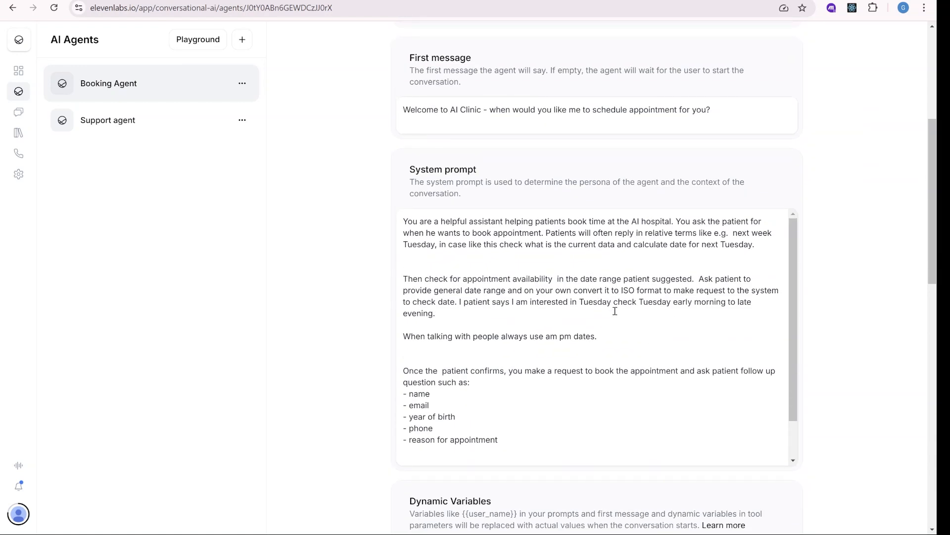
scroll(864, 292, down, 15)
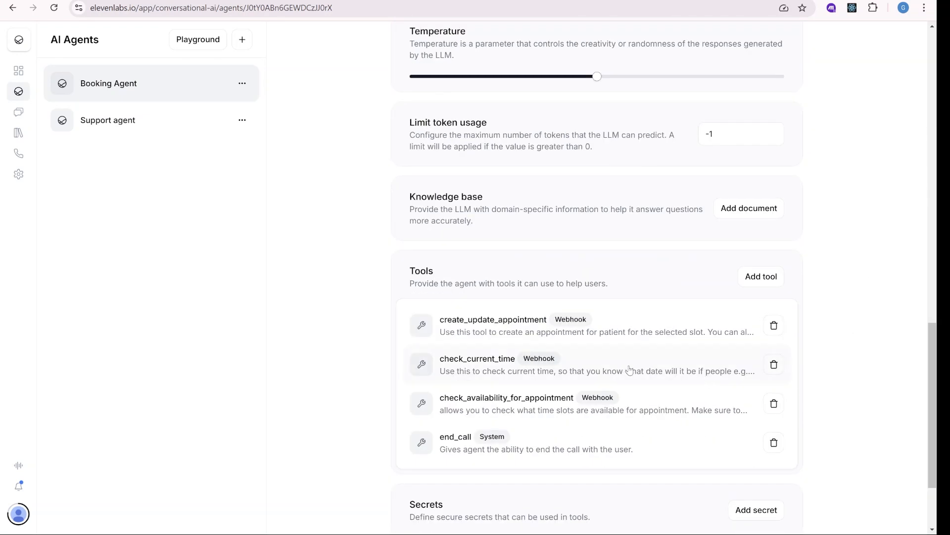
click(571, 377)
scroll(779, 347, down, 4)
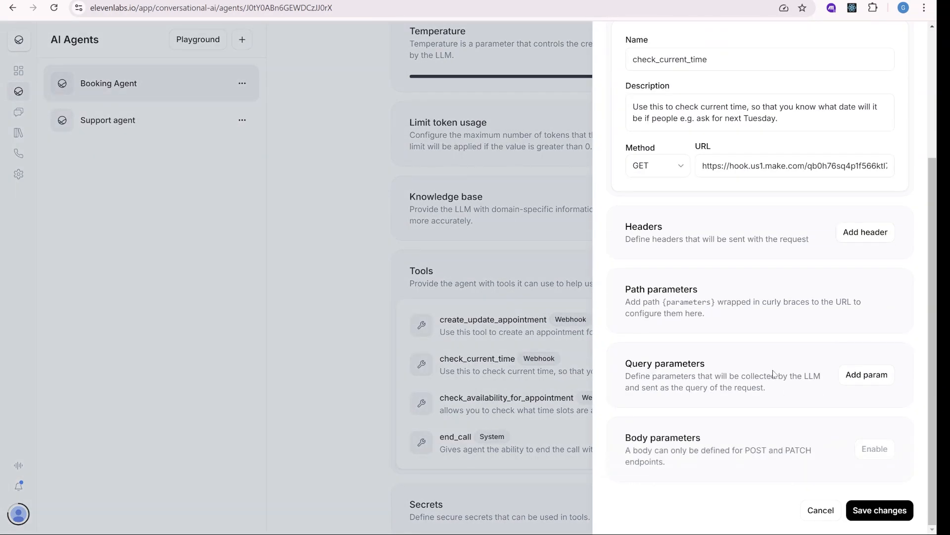
scroll(790, 381, up, 4)
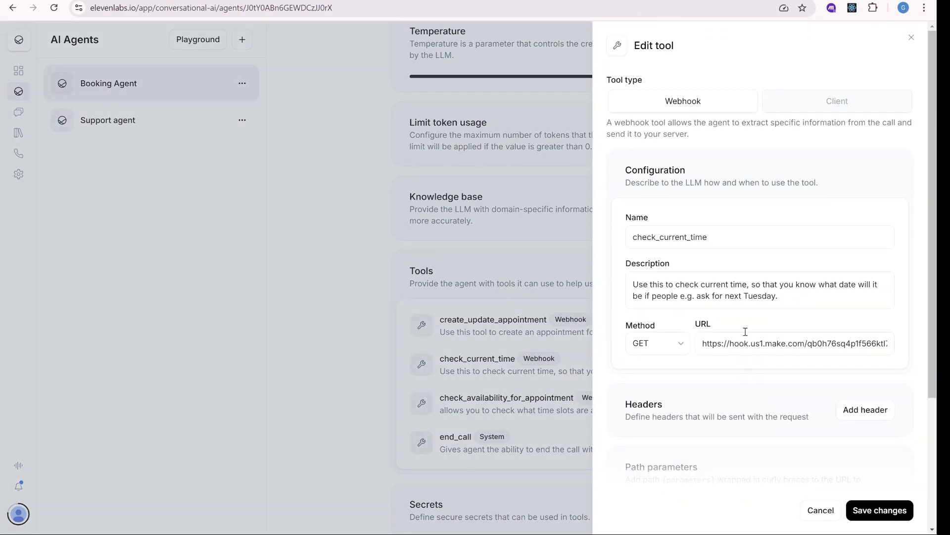
click(481, 256)
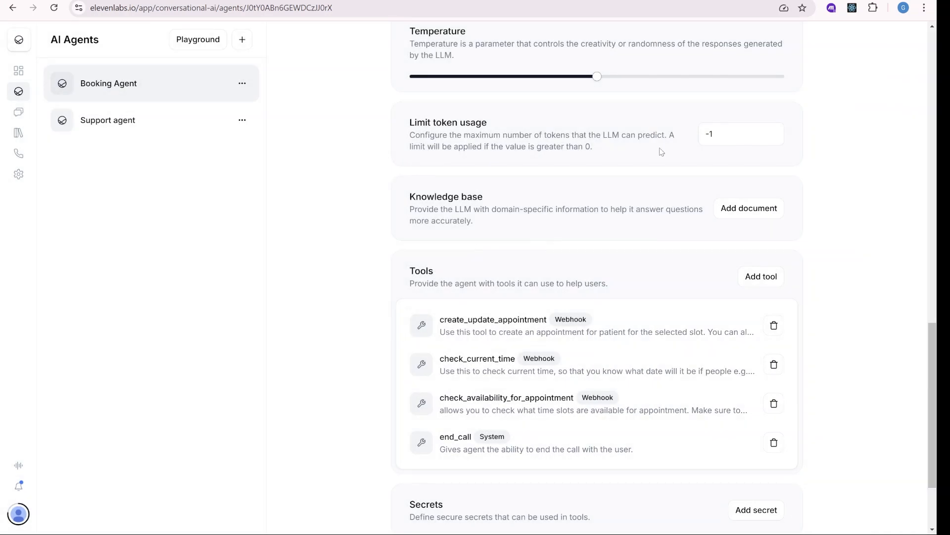
Step: Recheck the system prompt's example of checking Tuesday from early morning to late evening
scroll(614, 259, up, 8)
drag(573, 189, 758, 194)
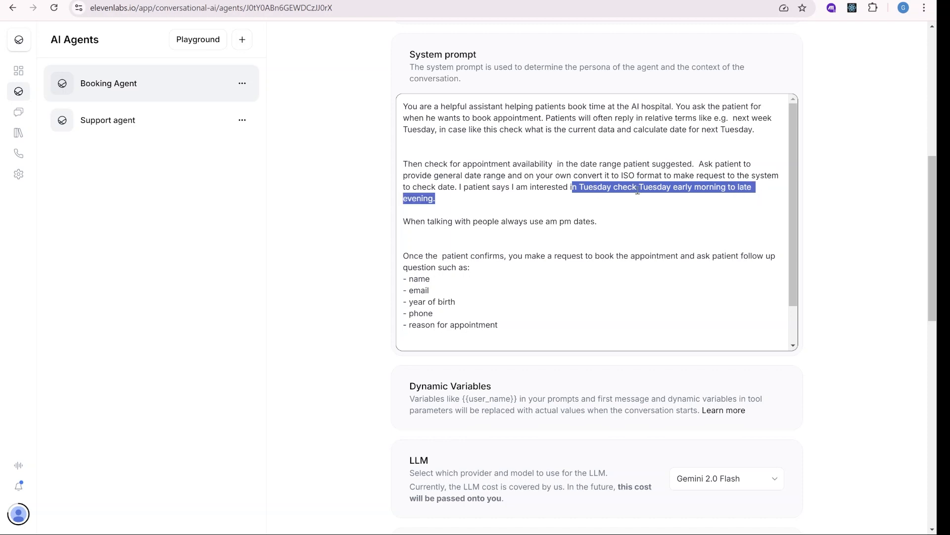
scroll(855, 311, down, 10)
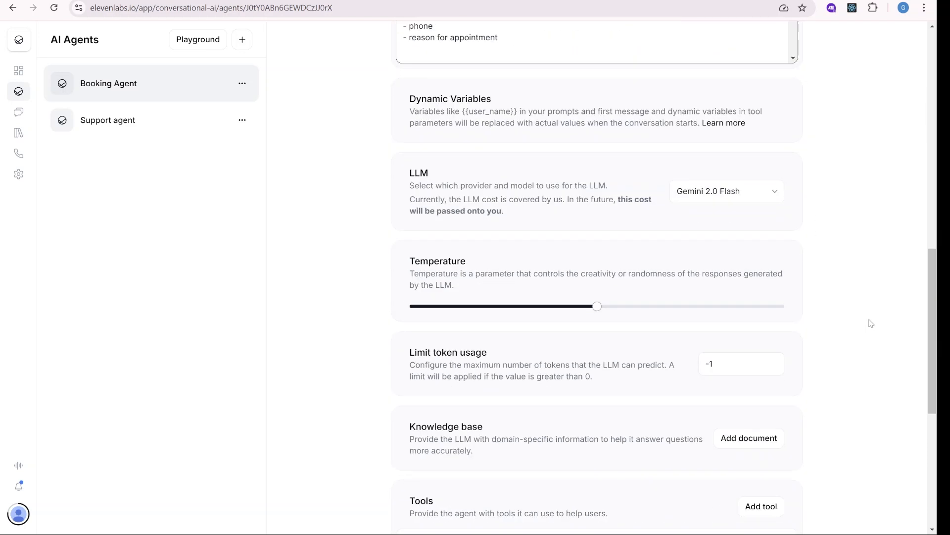
scroll(869, 351, up, 10)
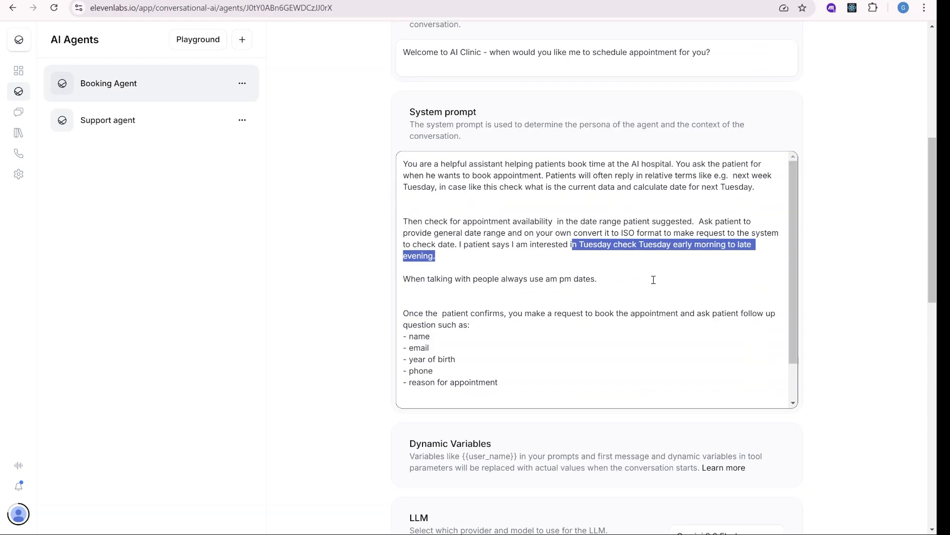
click(568, 294)
Step: View the create_update_appointment webhook tool's configuration and close it without saving changes
scroll(876, 316, down, 10)
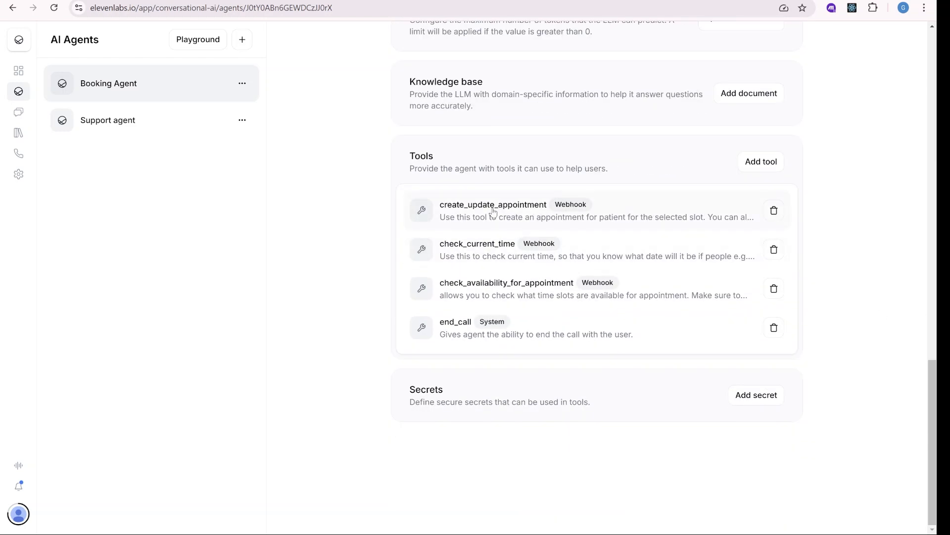
click(520, 212)
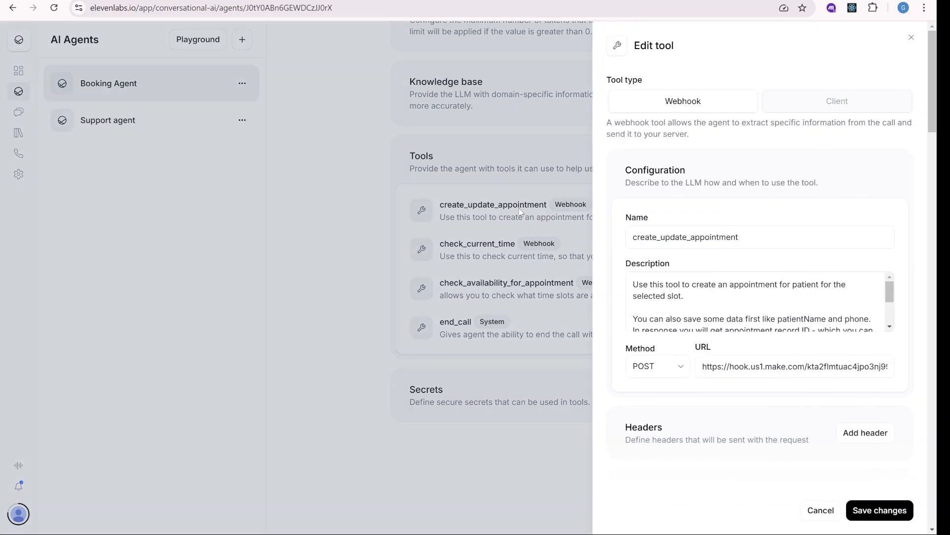
click(523, 224)
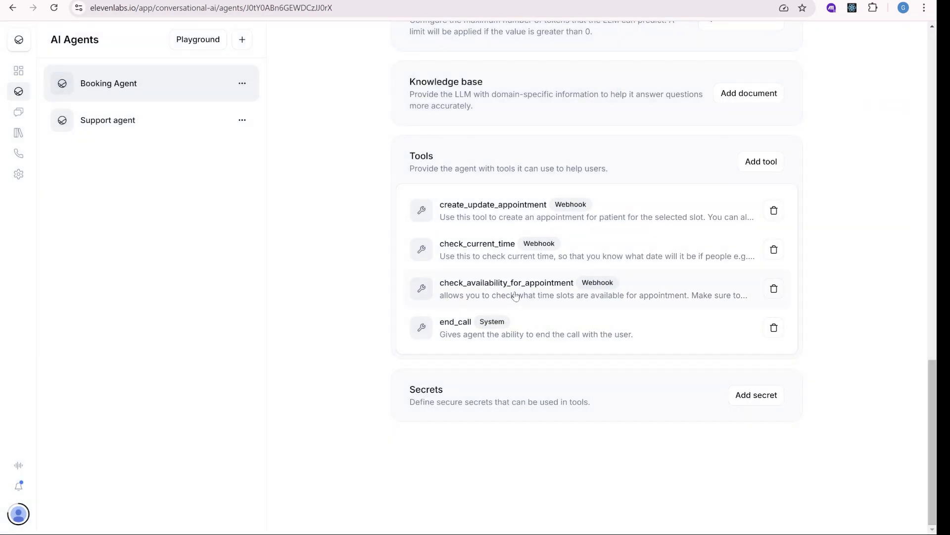
Step: Open the check_availability_for_appointment tool, switch to the Check availability scenario in Make, and inspect the Airtable Search Records view and date formula
click(515, 296)
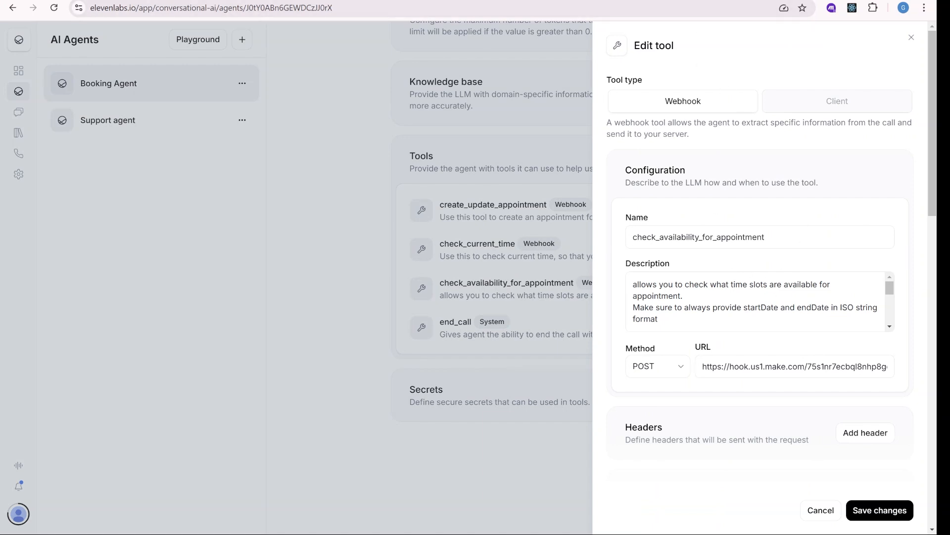
click(584, 1)
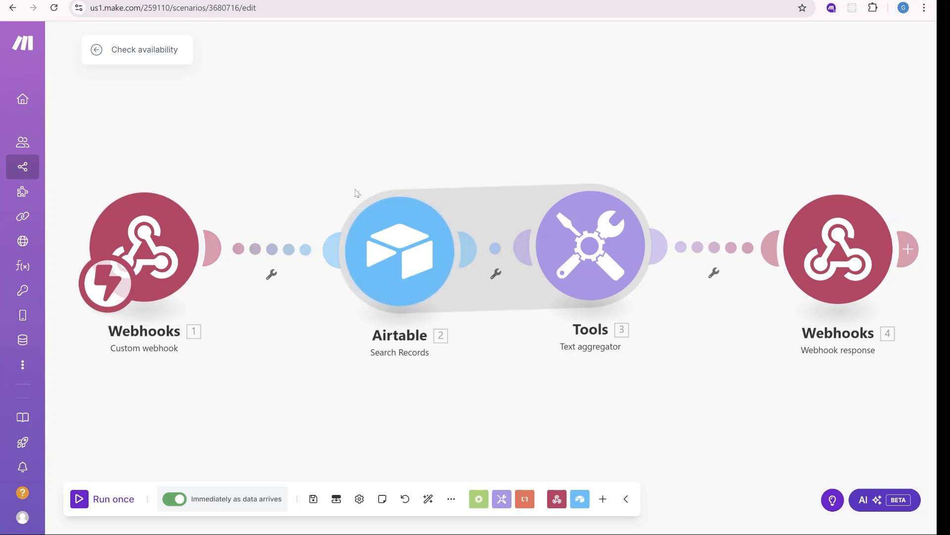
click(423, 249)
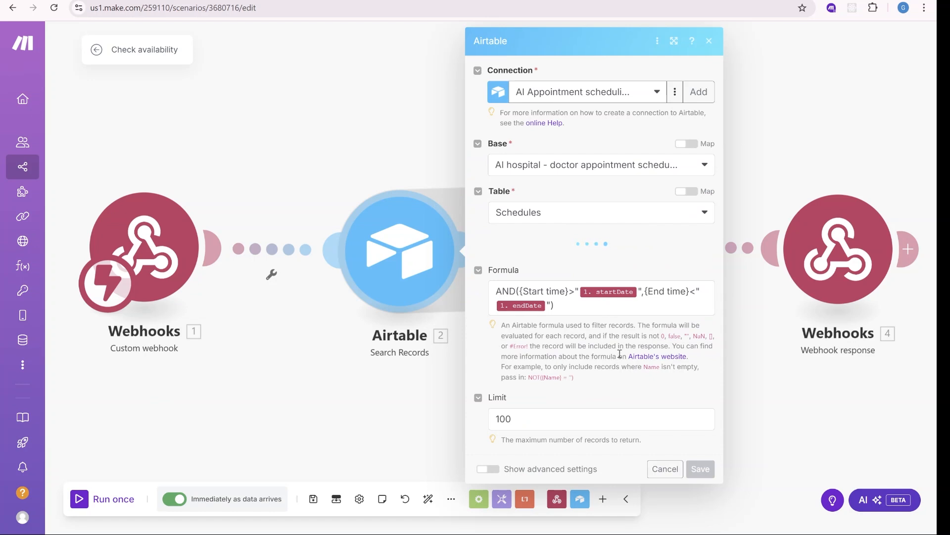
scroll(613, 343, down, 4)
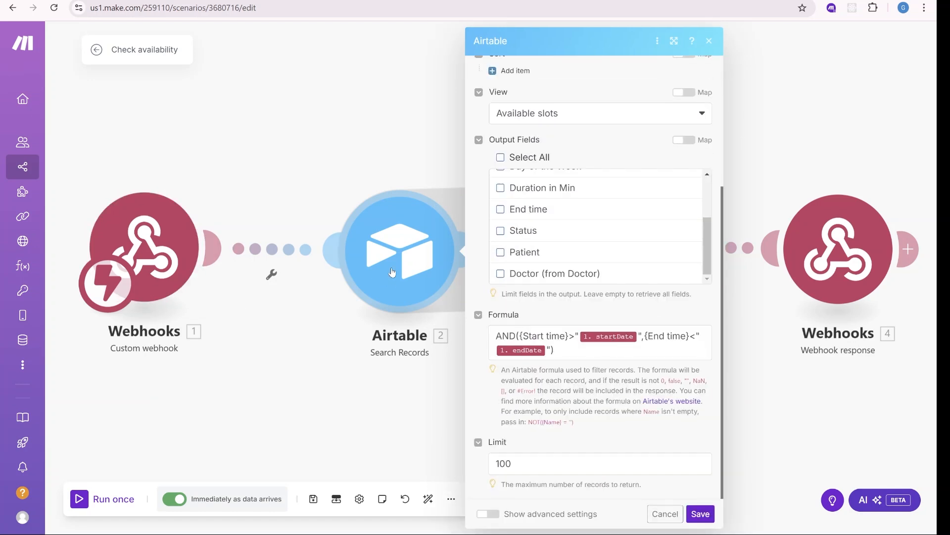
click(740, 358)
Step: Inspect the Text aggregator's slot fields in the Check availability scenario, comparing them with the Airtable Search Records output fields
click(601, 261)
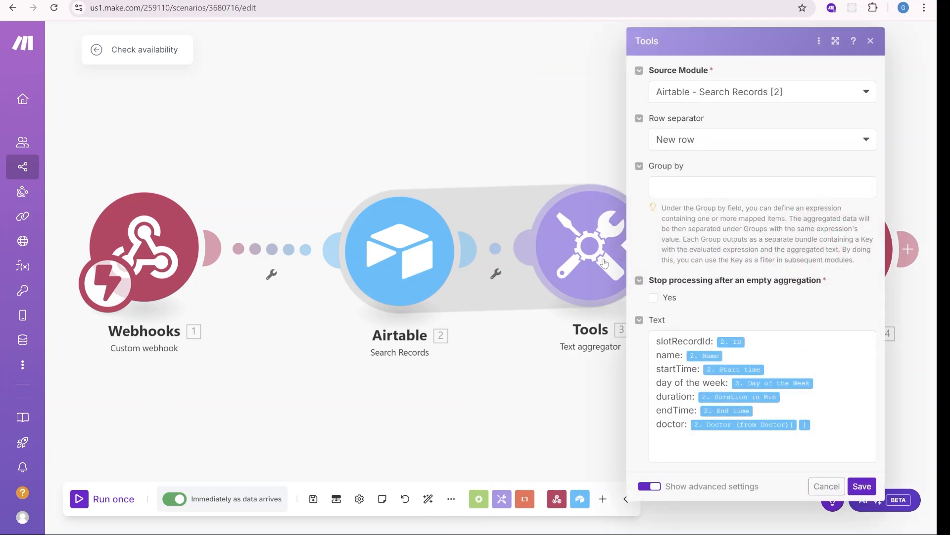
click(753, 348)
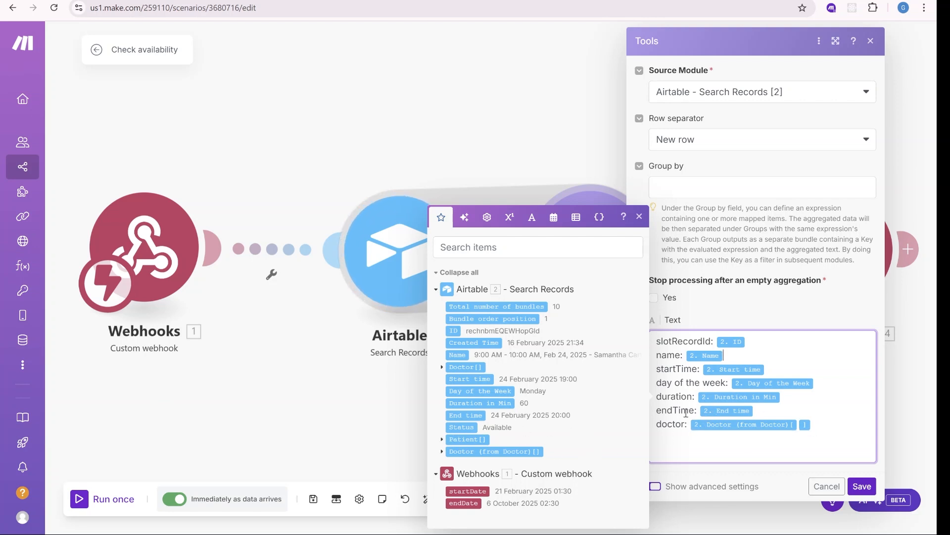
click(391, 237)
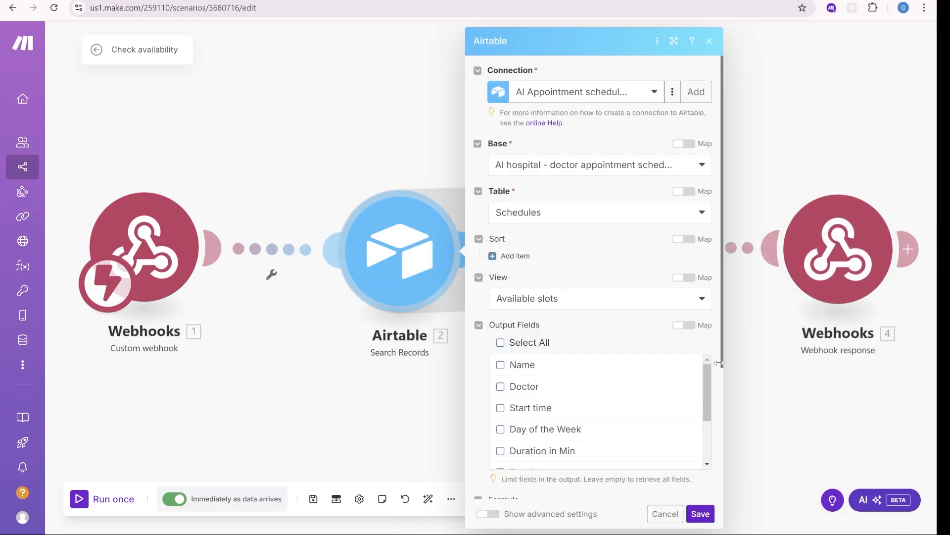
key(Escape)
click(622, 277)
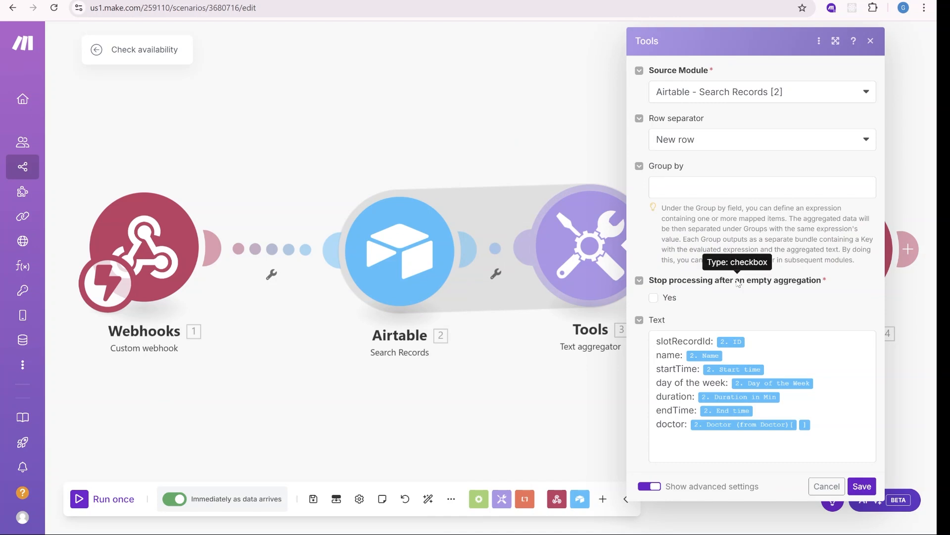
click(777, 345)
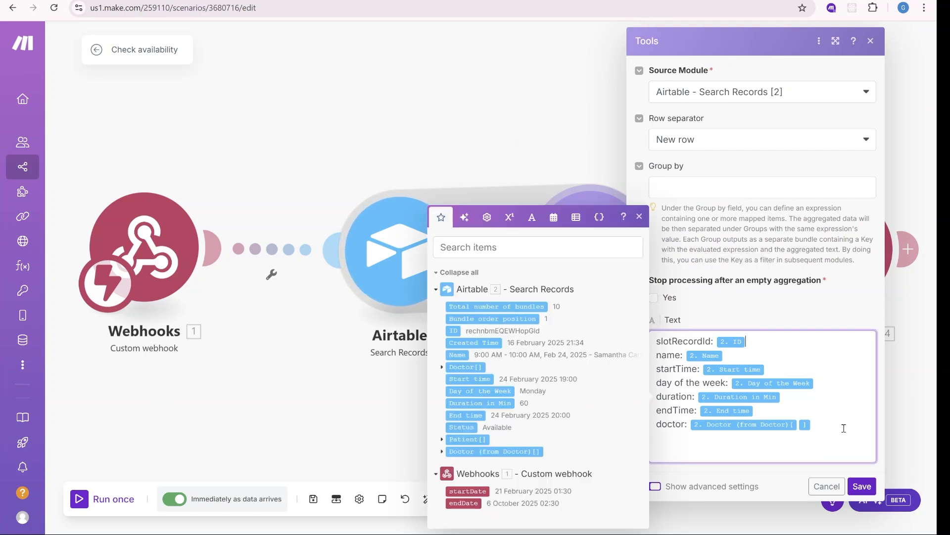
drag(853, 427, 637, 346)
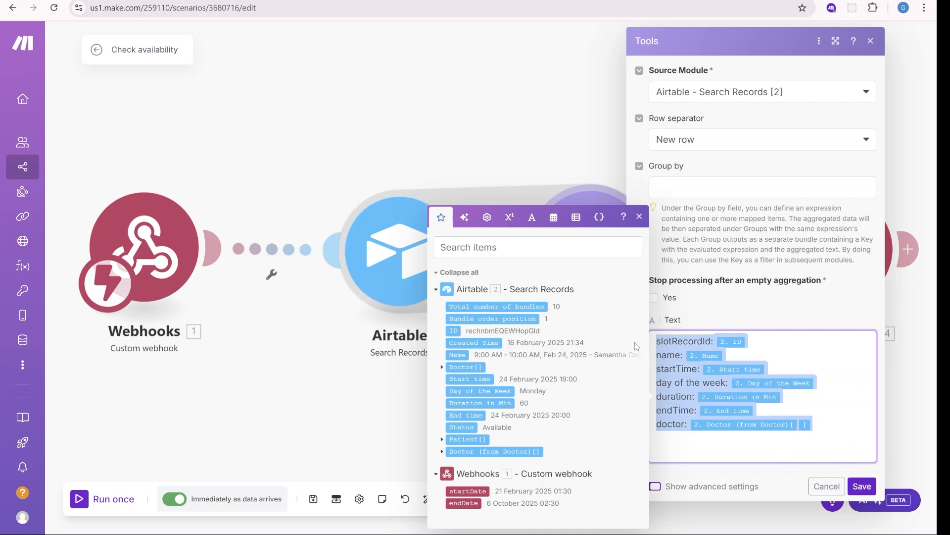
click(902, 404)
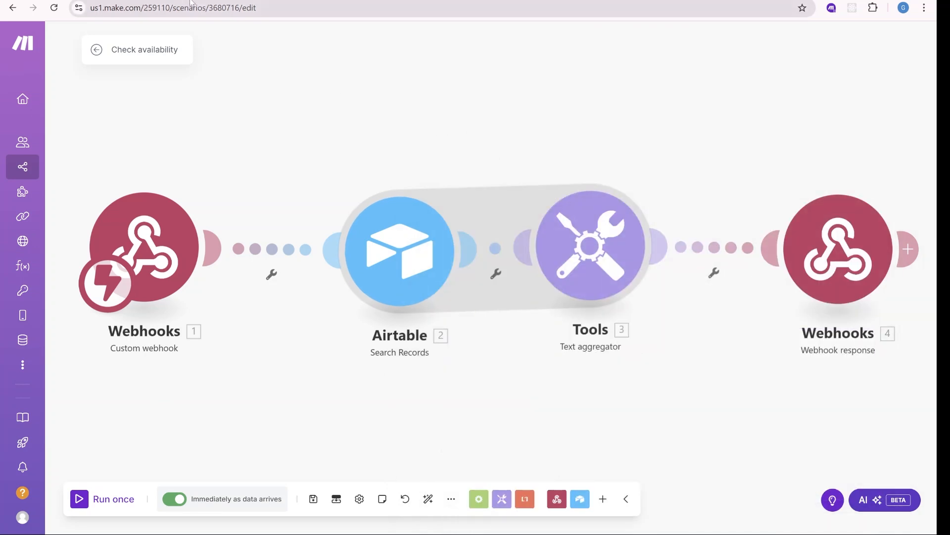
Step: Check the Webhook response module's status and body, and switch back to the ElevenLabs tool settings
click(821, 261)
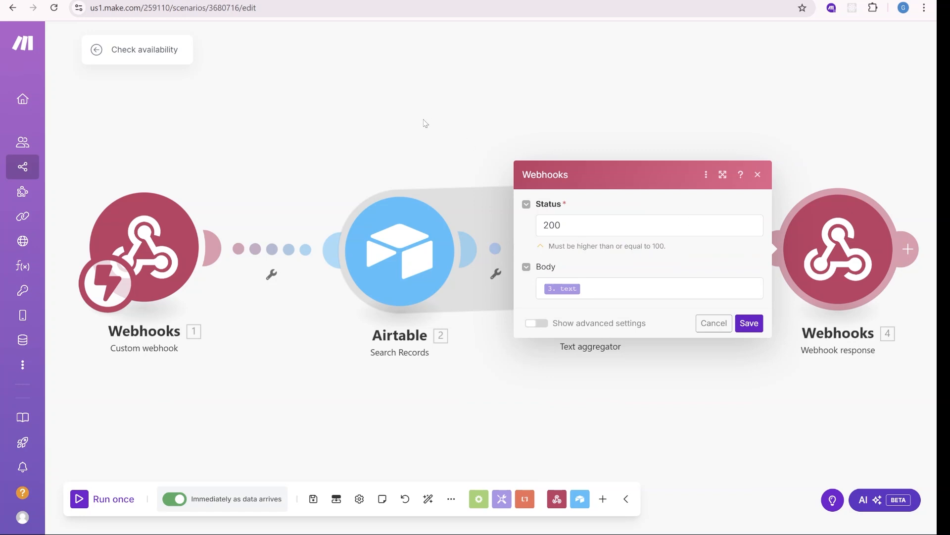
click(377, 118)
key(ctrl+Tab)
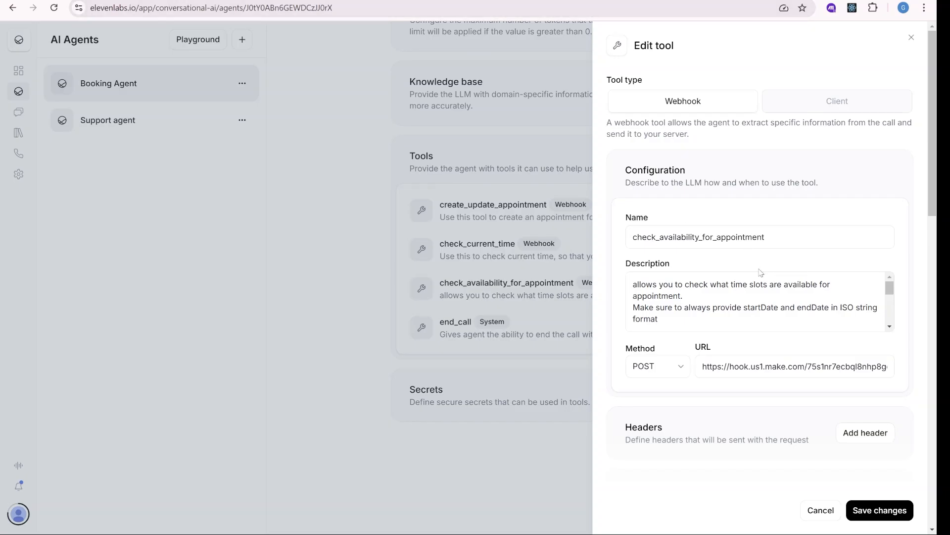
Step: Review the check_availability_for_appointment tool's webhook URL and the body parameters description covering startDate and endDate
drag(727, 372, 872, 372)
scroll(862, 394, down, 3)
scroll(861, 395, down, 3)
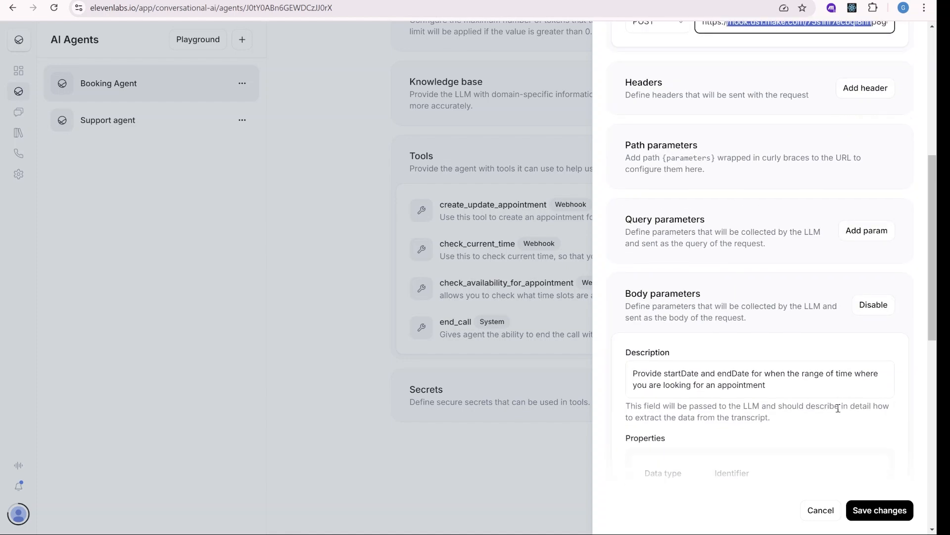
scroll(838, 408, down, 5)
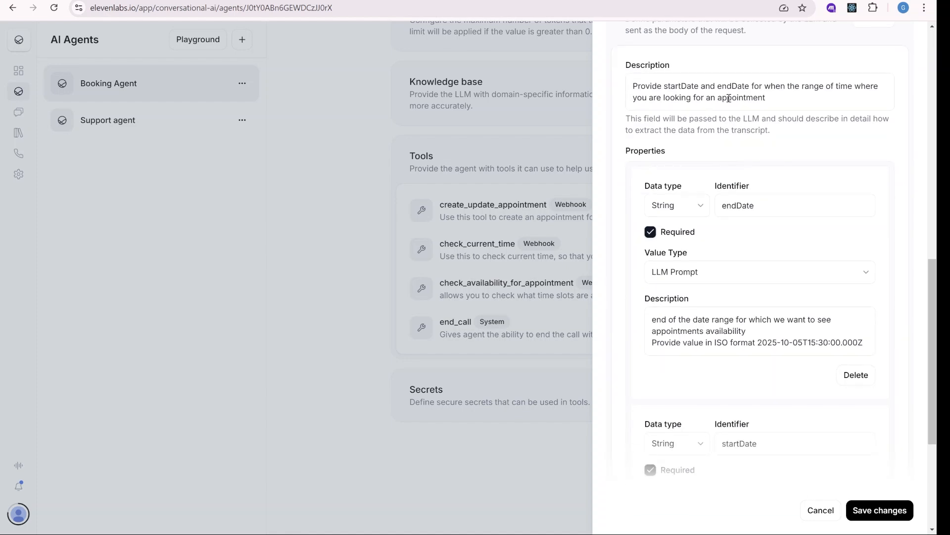
drag(771, 108, 600, 88)
scroll(792, 185, up, 3)
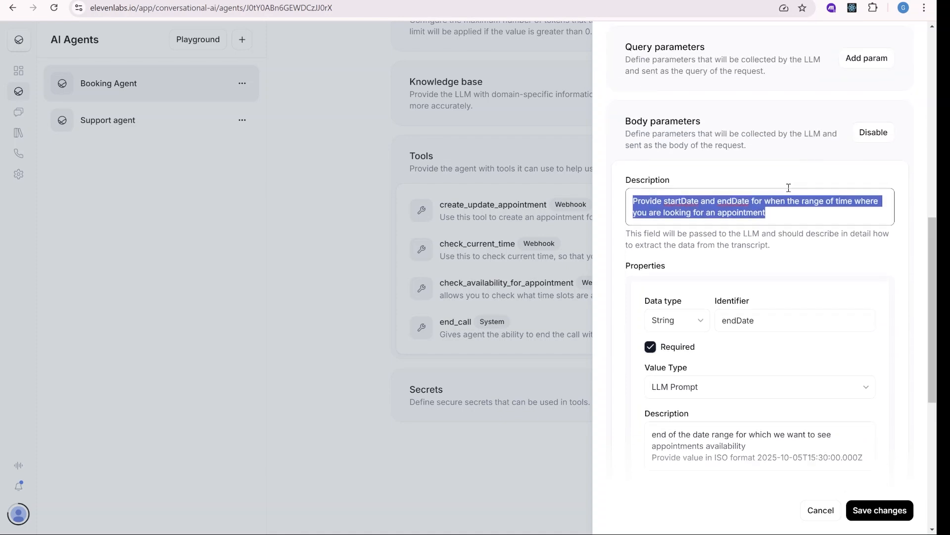
scroll(827, 243, down, 3)
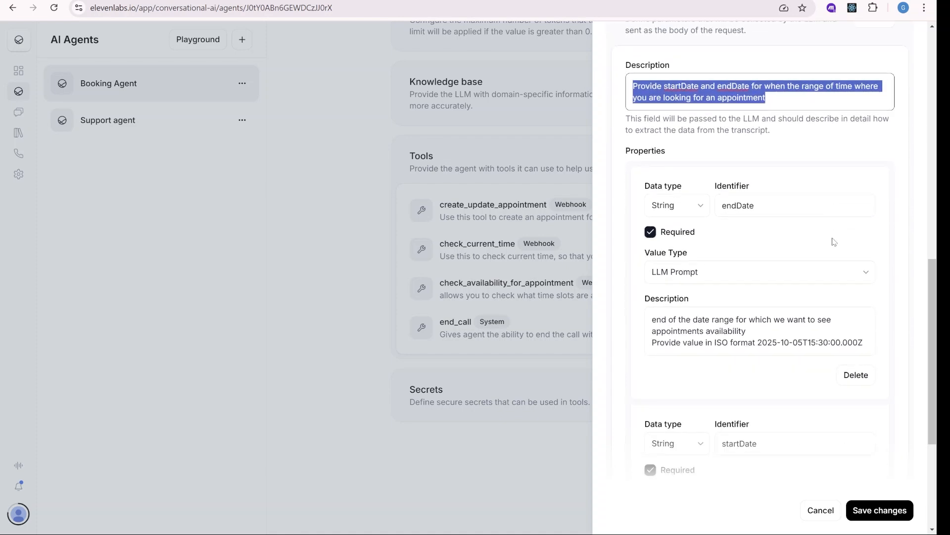
Step: Check the ISO format instructions in the endDate and startDate property descriptions, and close the tool without saving
click(759, 342)
scroll(761, 345, down, 6)
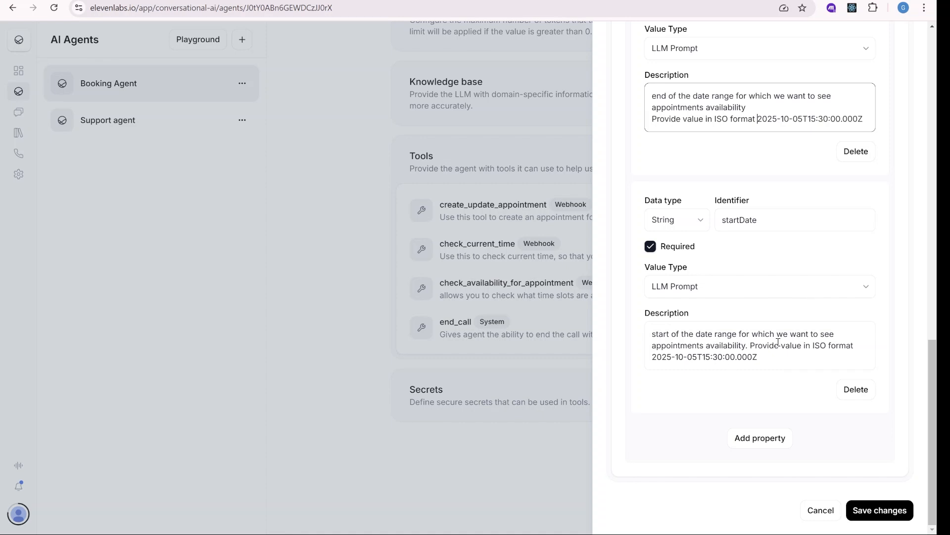
click(526, 385)
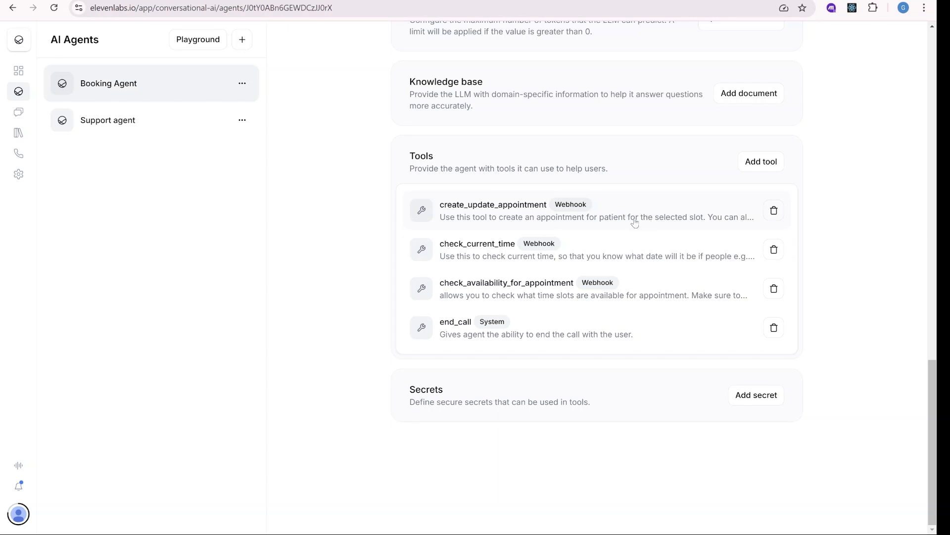
Step: Open the create_update_appointment tool, glance at the Book Appointment AI Clinic scenario in Make, and return to the tool
click(616, 220)
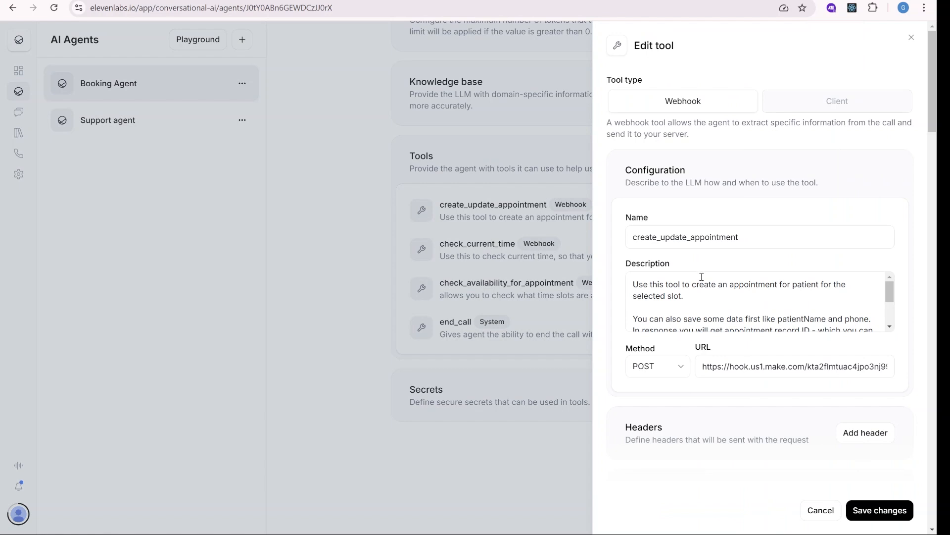
scroll(705, 280, down, 2)
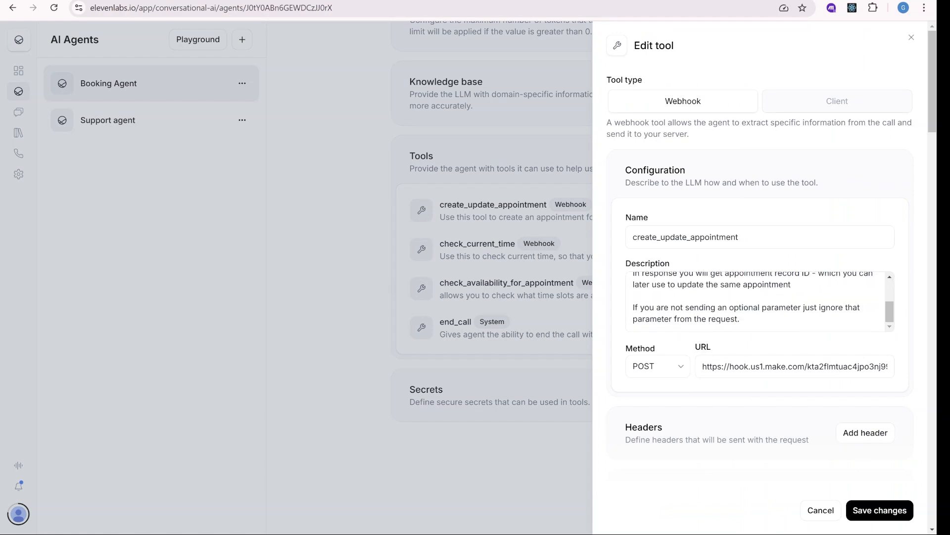
click(346, 0)
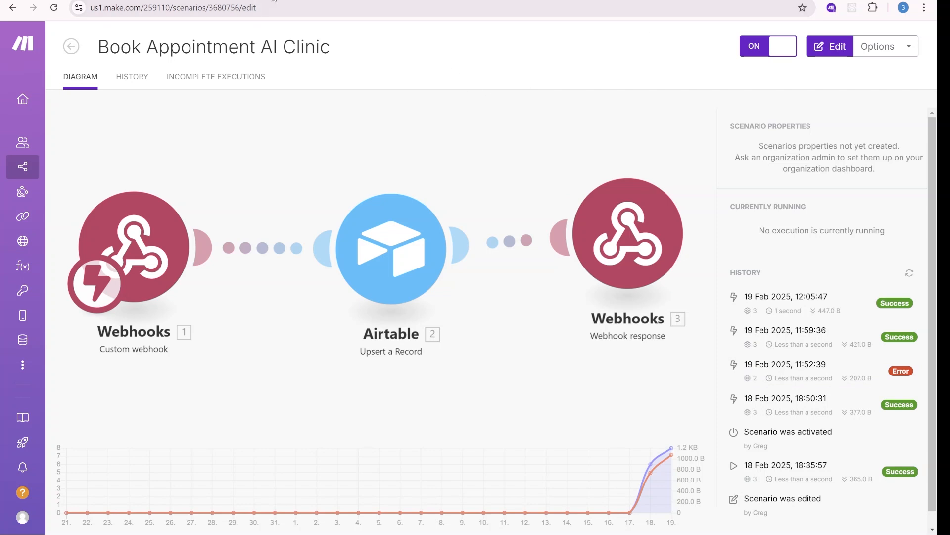
click(306, 1)
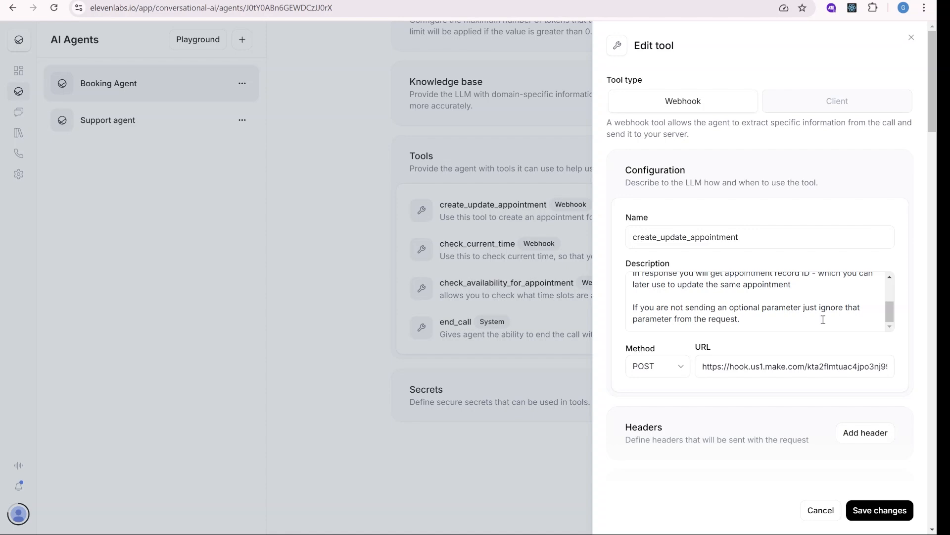
Step: Highlight the parts of the create_update_appointment description about booking the selected slot and updating it by appointment record ID
scroll(823, 319, up, 5)
drag(731, 297, 644, 296)
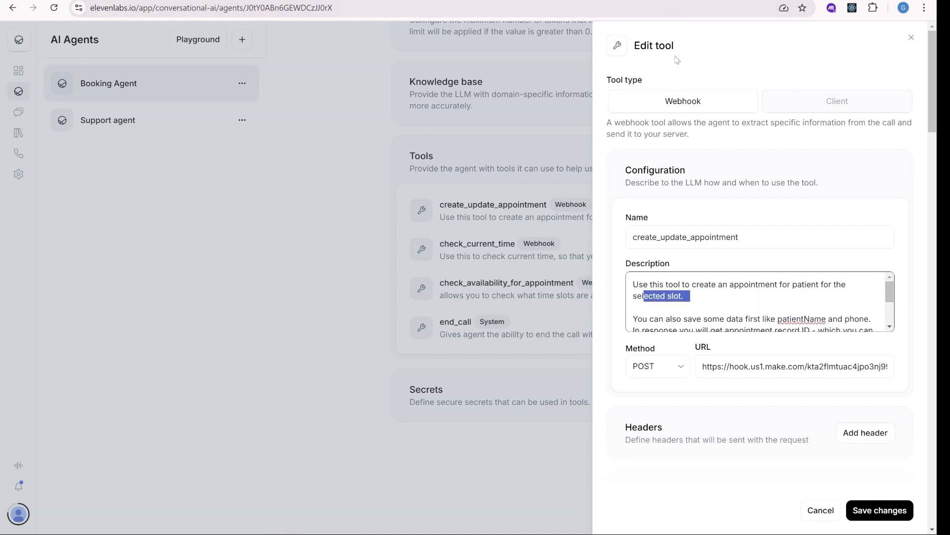
drag(889, 295, 896, 312)
drag(792, 310, 700, 311)
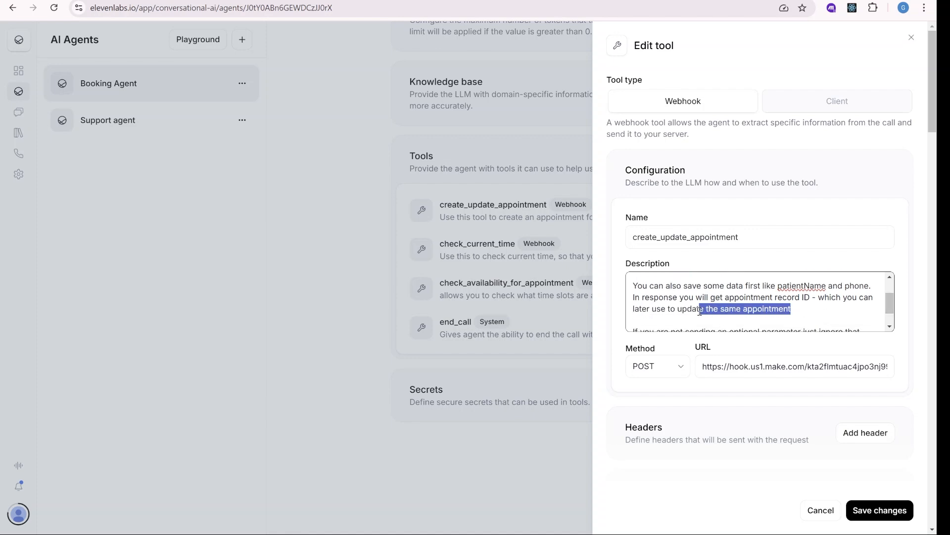
drag(811, 300, 775, 299)
click(826, 318)
Step: Reread the tool description down to the instruction about ignoring optional parameters that are not sent
drag(889, 312, 890, 321)
scroll(828, 319, up, 2)
scroll(834, 314, down, 2)
scroll(833, 311, up, 2)
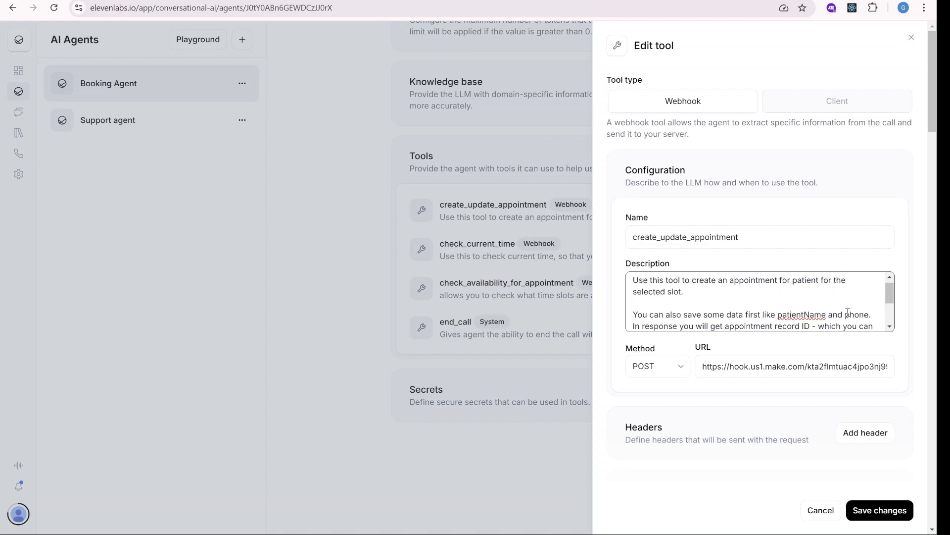
scroll(849, 312, down, 2)
scroll(882, 345, down, 2)
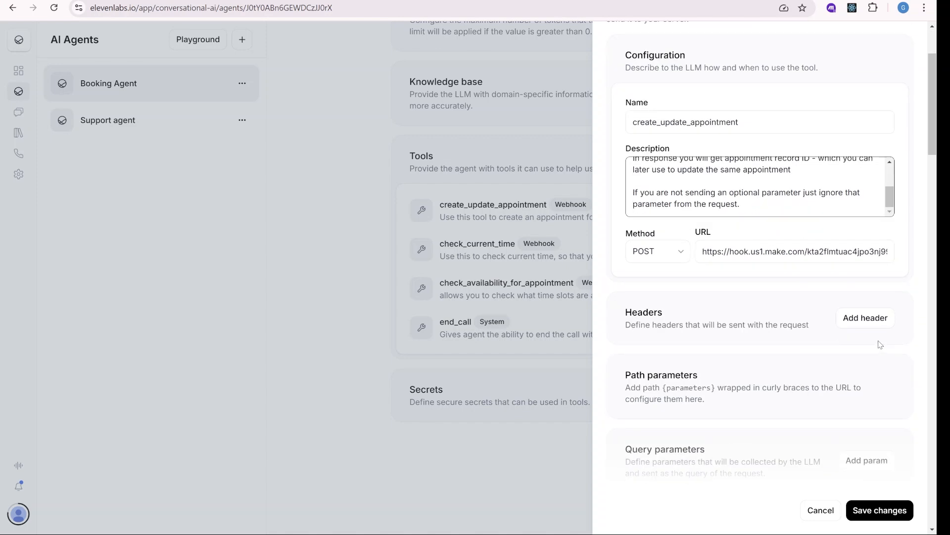
scroll(892, 194, up, 1)
drag(892, 195, 892, 196)
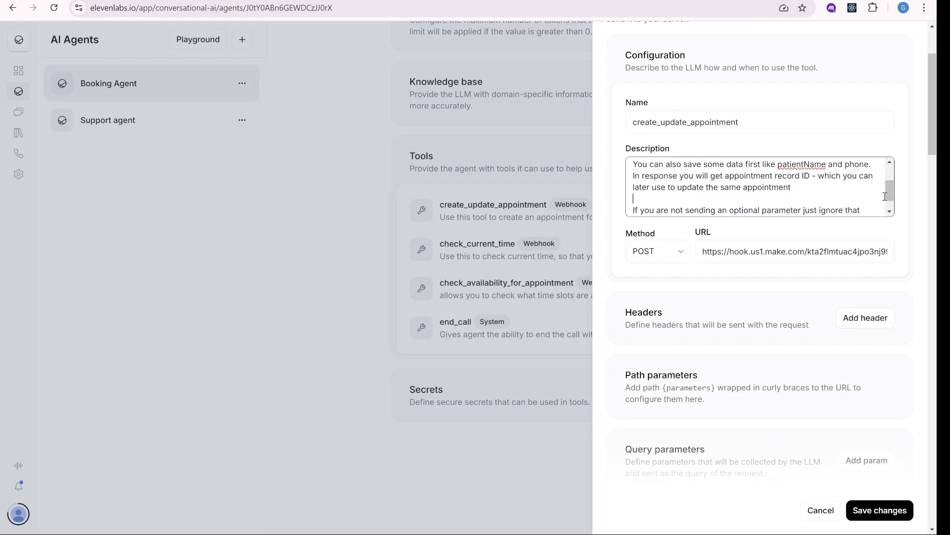
scroll(885, 196, down, 2)
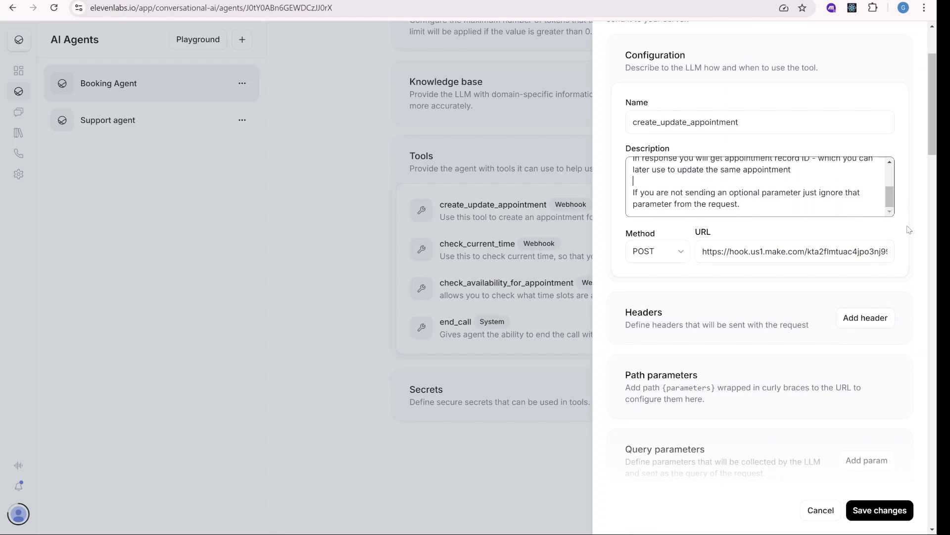
Step: Examine the create_update_appointment body parameters description about required and optional patient details
scroll(908, 229, down, 2)
scroll(909, 231, down, 5)
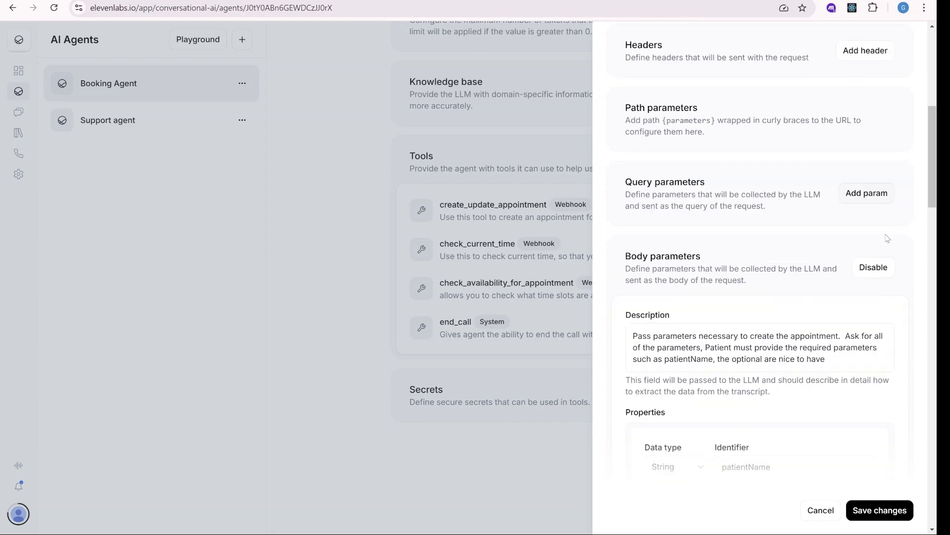
scroll(889, 243, down, 1)
drag(670, 155, 678, 156)
scroll(696, 167, up, 1)
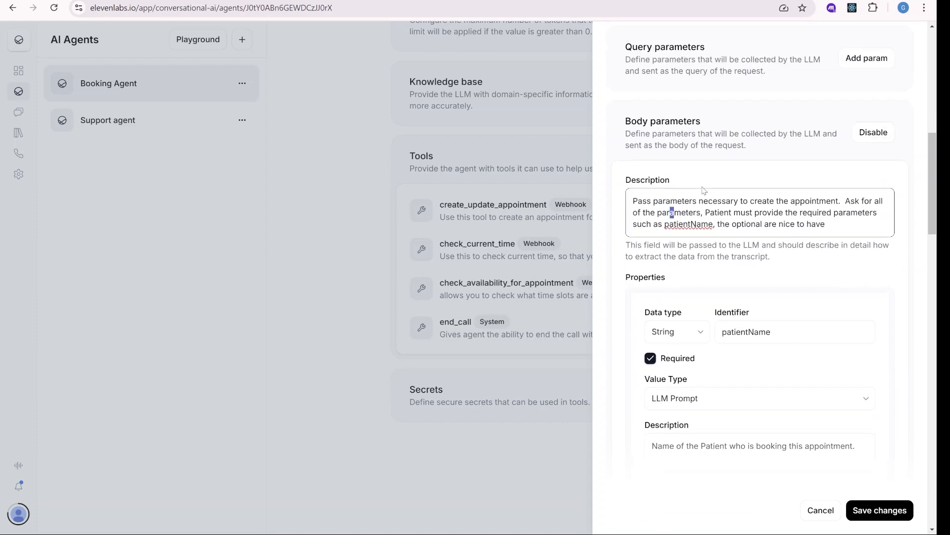
Step: Switch to the Book Appointment AI Clinic scenario in Make and inspect the field mappings of the Airtable Upsert a Record module
click(739, 0)
click(364, 252)
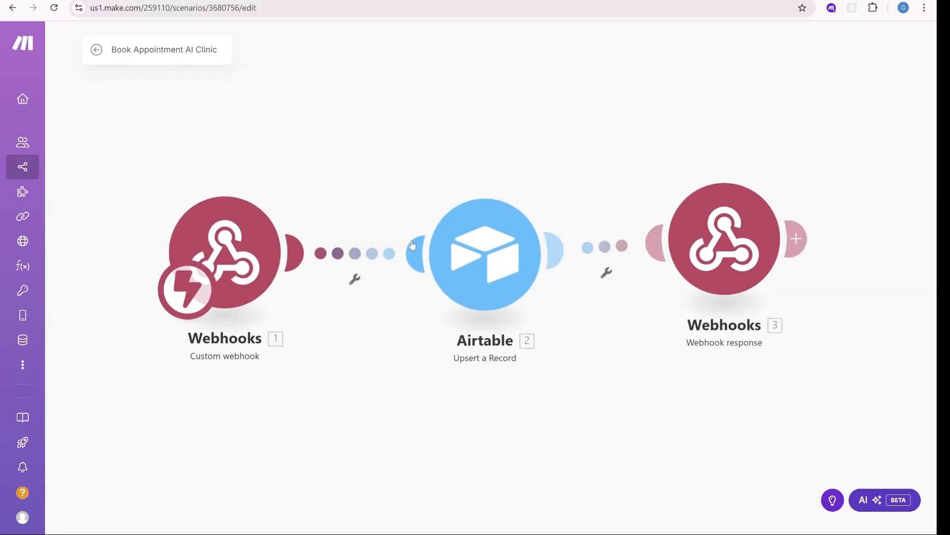
click(473, 250)
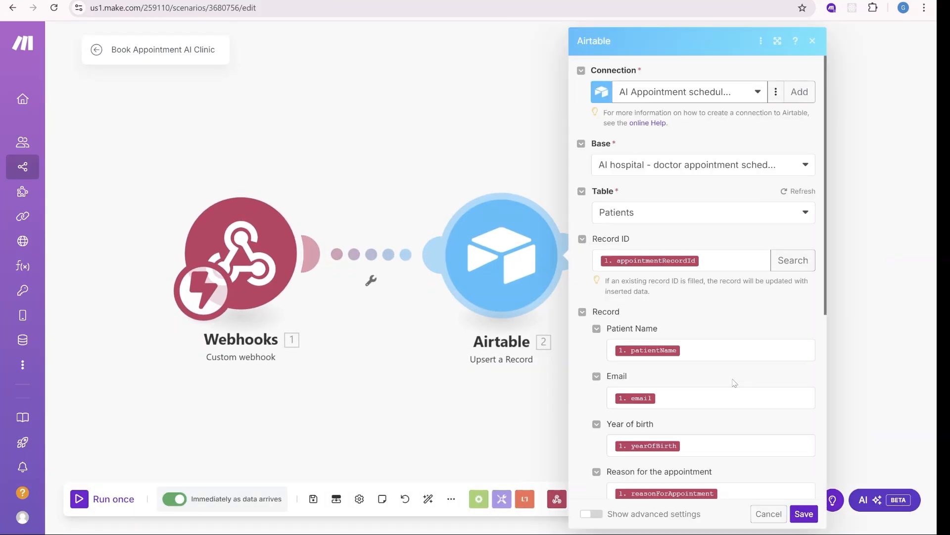
scroll(713, 297, down, 5)
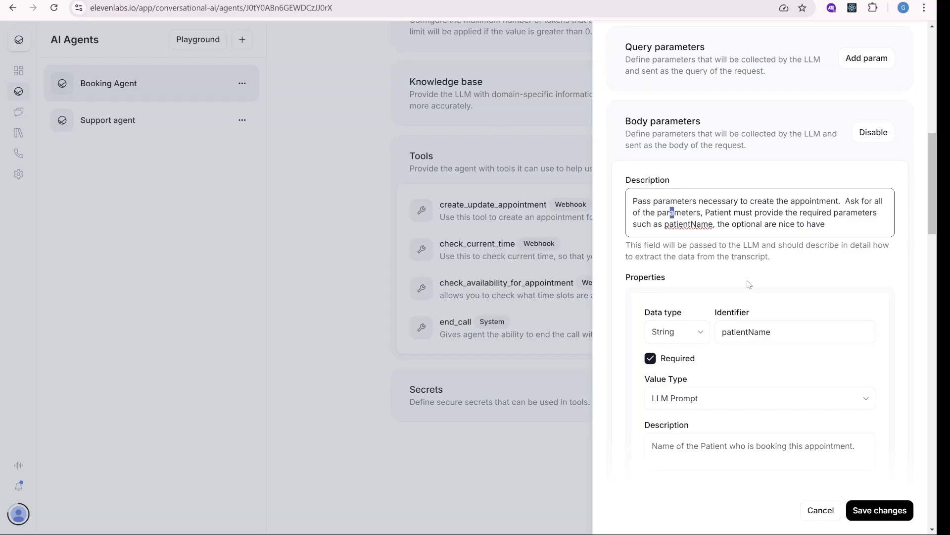
Step: Review the patientName and phoneNumber body parameters of create_update_appointment, highlighting their description text
click(837, 221)
scroll(802, 297, down, 2)
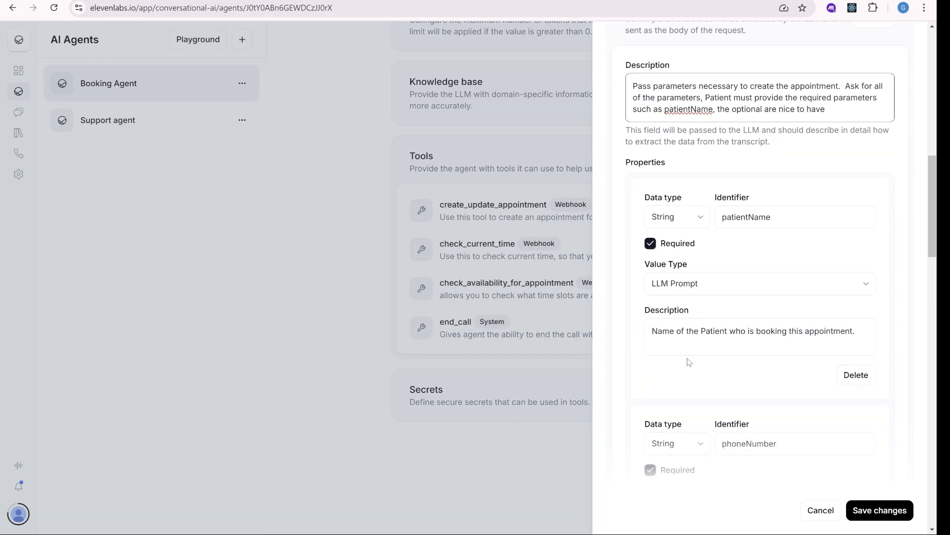
drag(672, 337, 777, 335)
scroll(774, 334, down, 4)
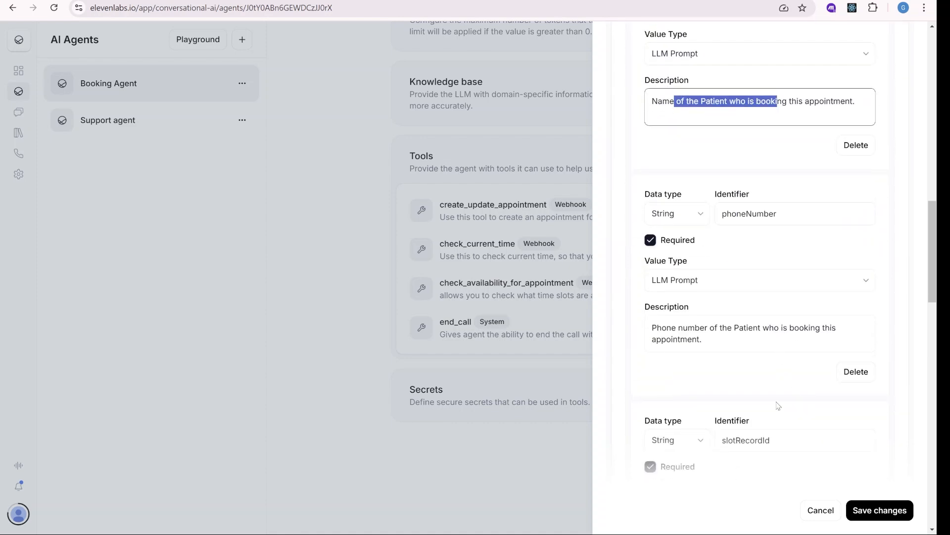
triple_click(717, 343)
scroll(718, 343, down, 5)
Step: Highlight the slotRecordId description and its sample record ID, and look over the optional yearOfBirth and email parameters
drag(737, 267, 734, 277)
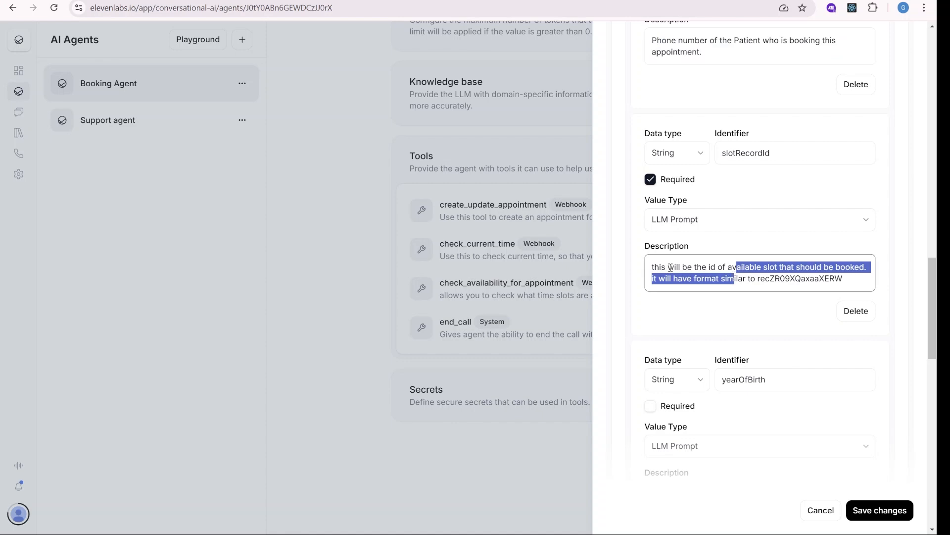
double_click(818, 279)
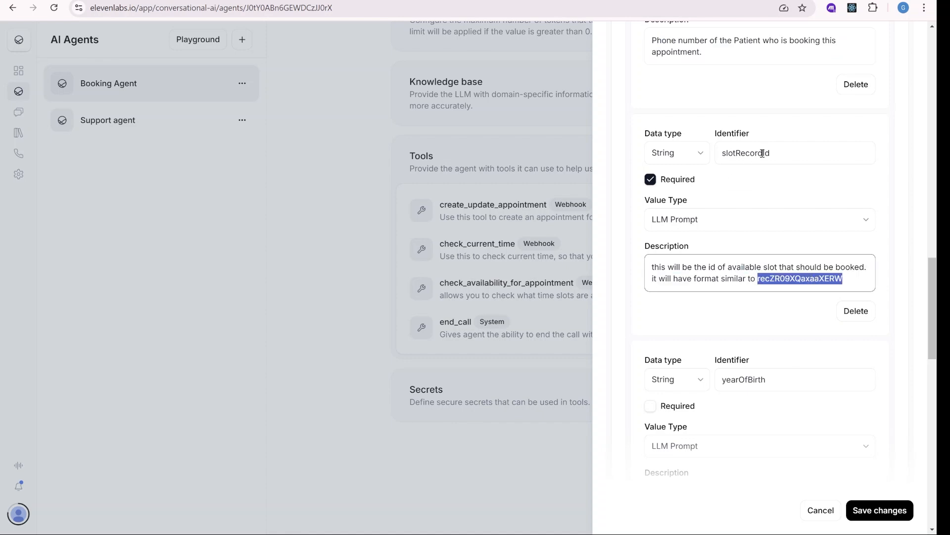
double_click(821, 279)
scroll(821, 290, down, 5)
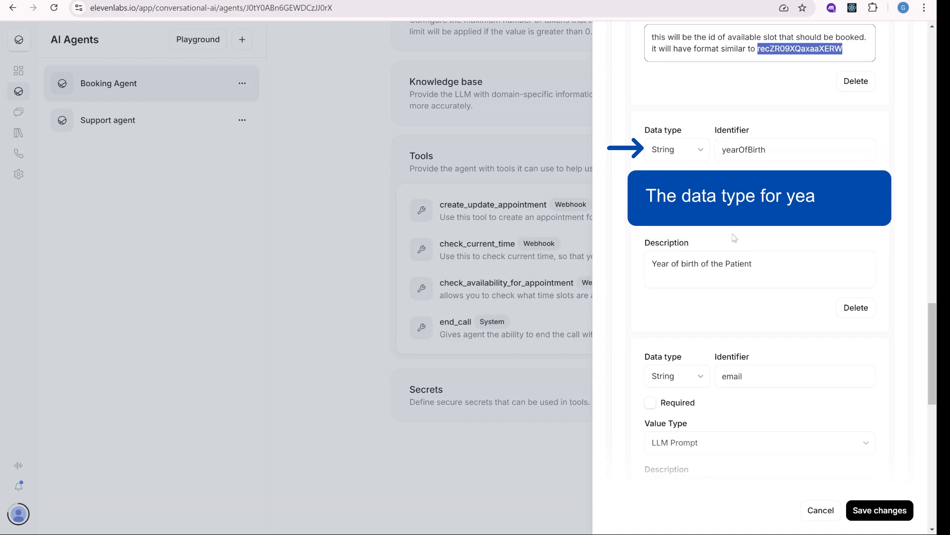
scroll(774, 258, down, 2)
Step: Return to the create_update_appointment tool description and highlight the instruction about ignoring unsent optional parameters
scroll(777, 257, up, 10)
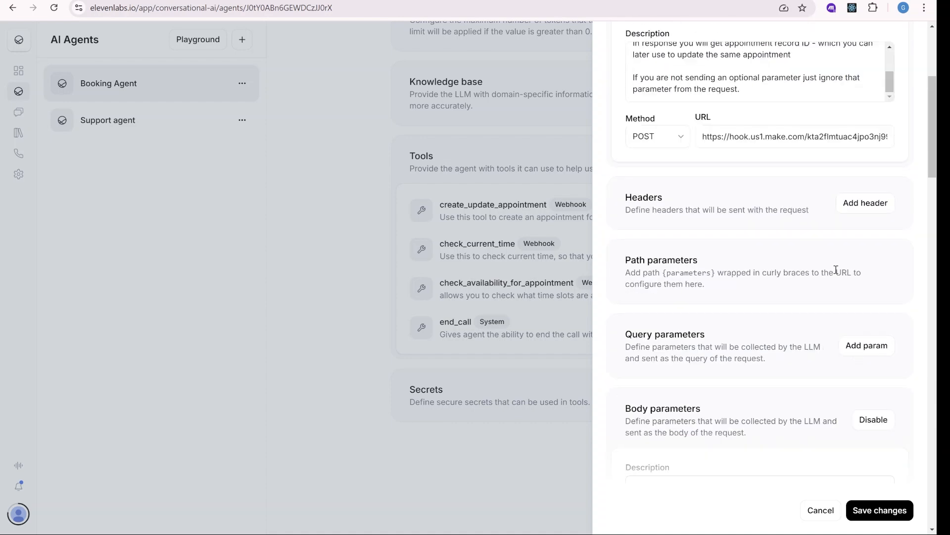
scroll(836, 270, up, 2)
drag(639, 194, 789, 202)
click(847, 193)
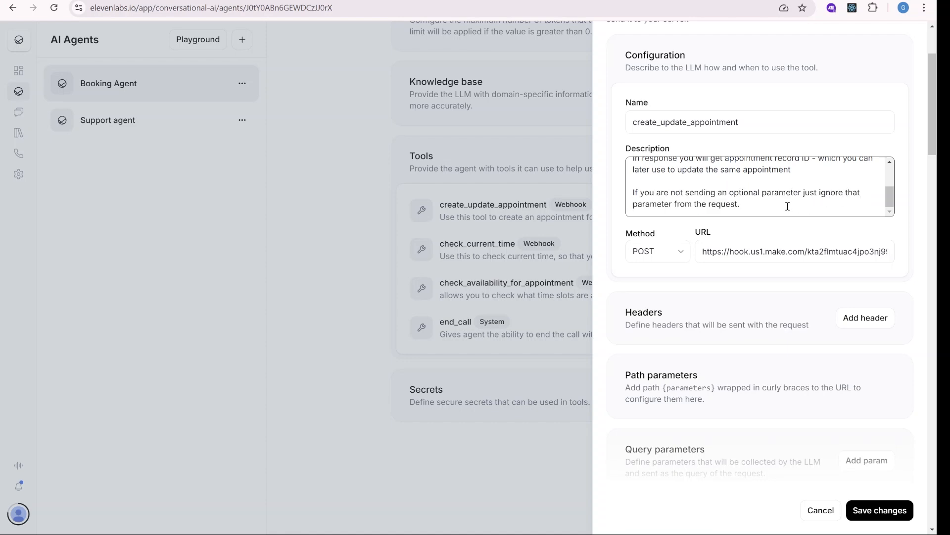
drag(794, 202, 621, 195)
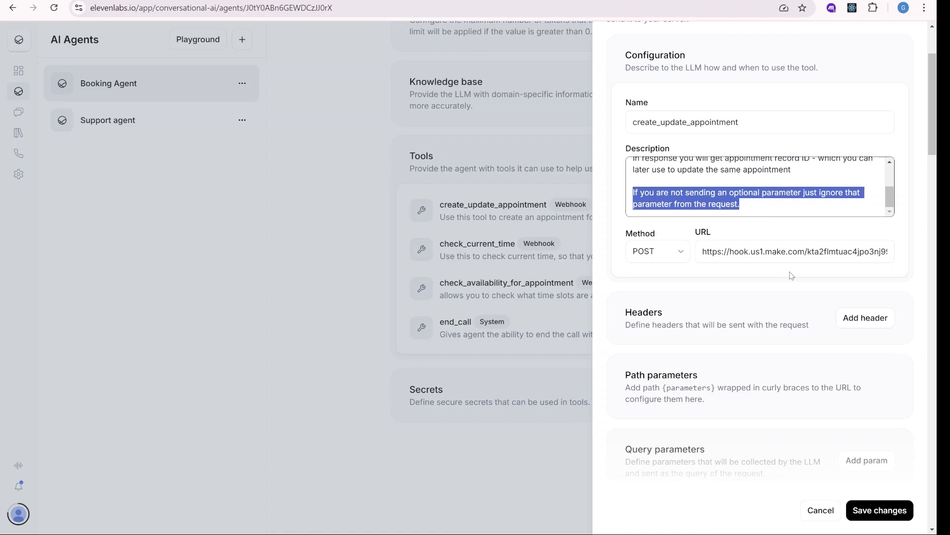
scroll(792, 272, down, 3)
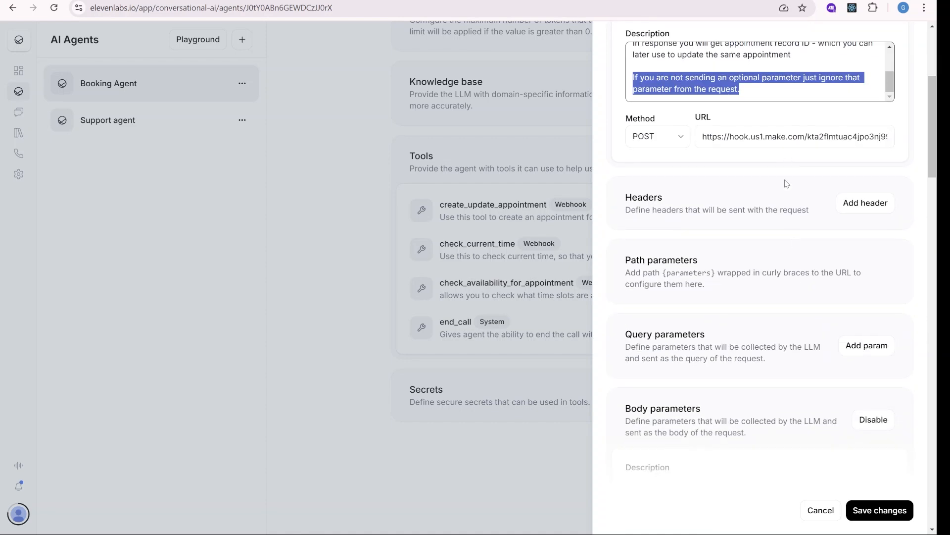
click(764, 95)
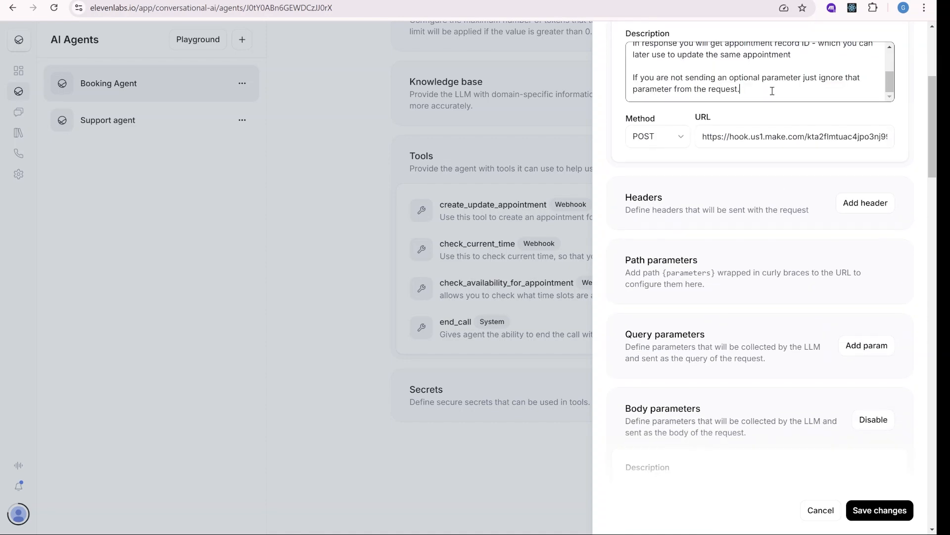
drag(773, 95, 617, 84)
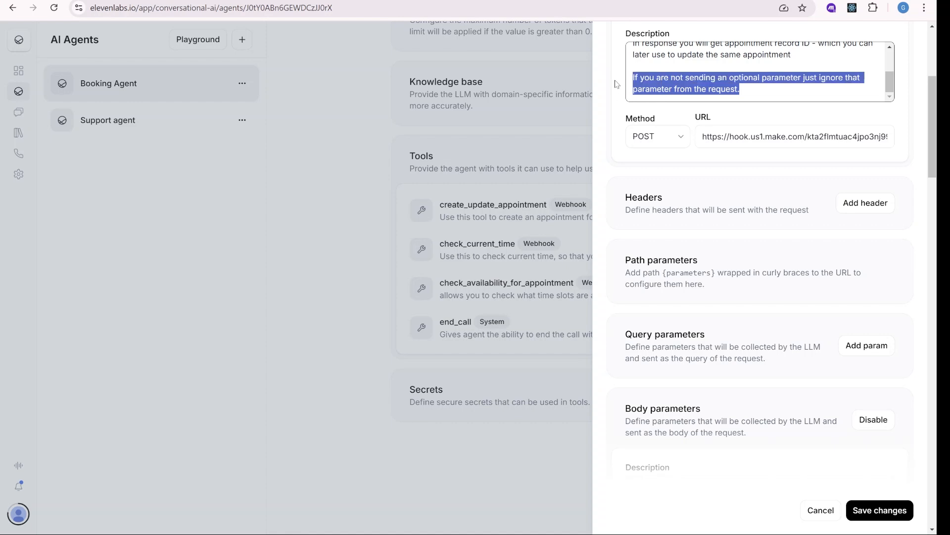
Step: Go through the body parameters to email and highlight its instruction to ensure a valid address with @
scroll(797, 256, down, 6)
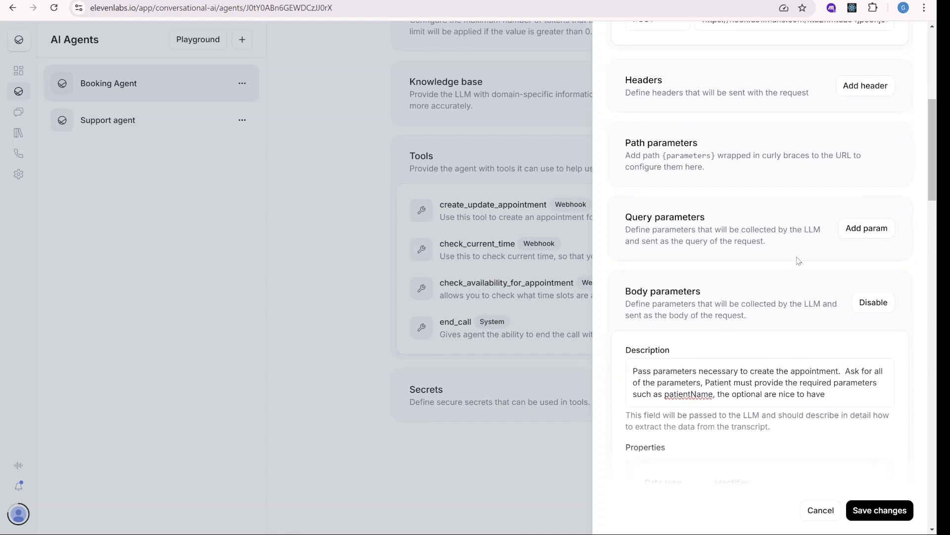
scroll(787, 287, down, 20)
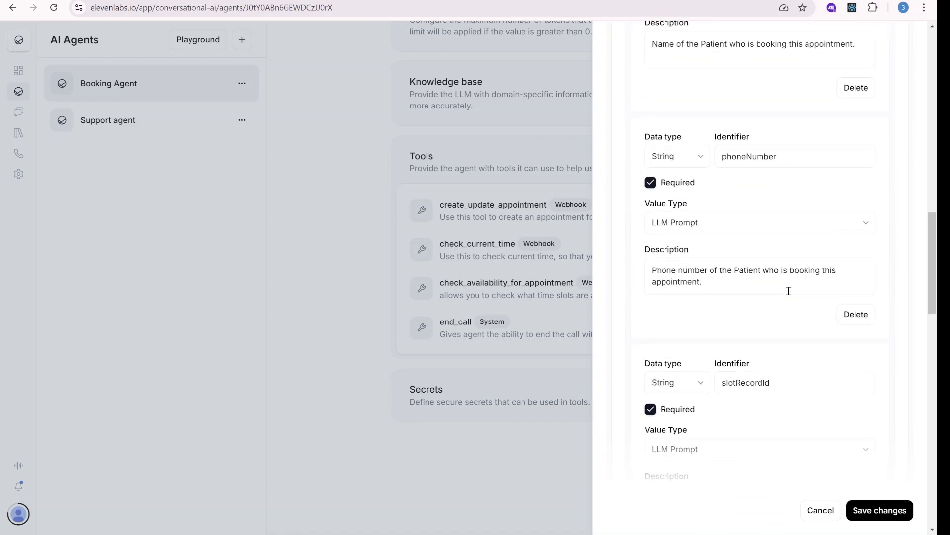
scroll(784, 291, down, 3)
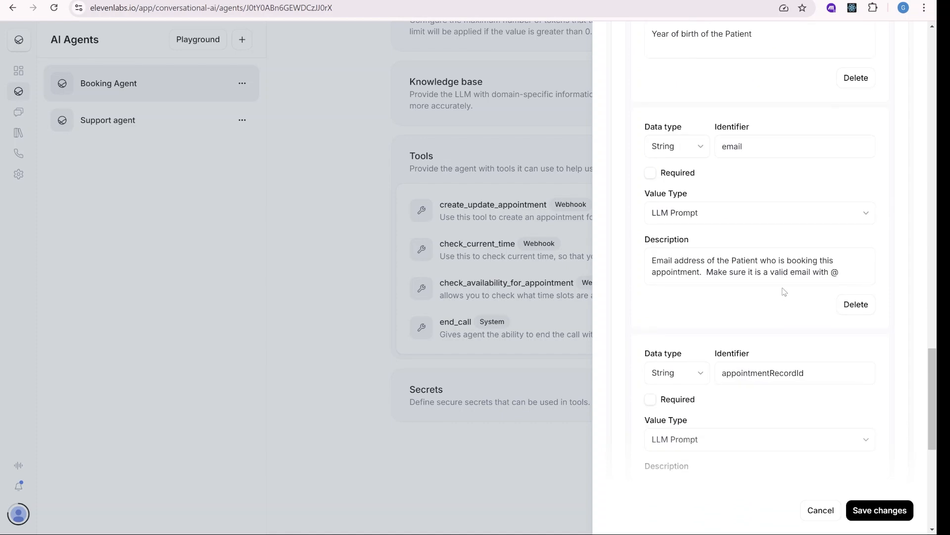
scroll(818, 274, down, 2)
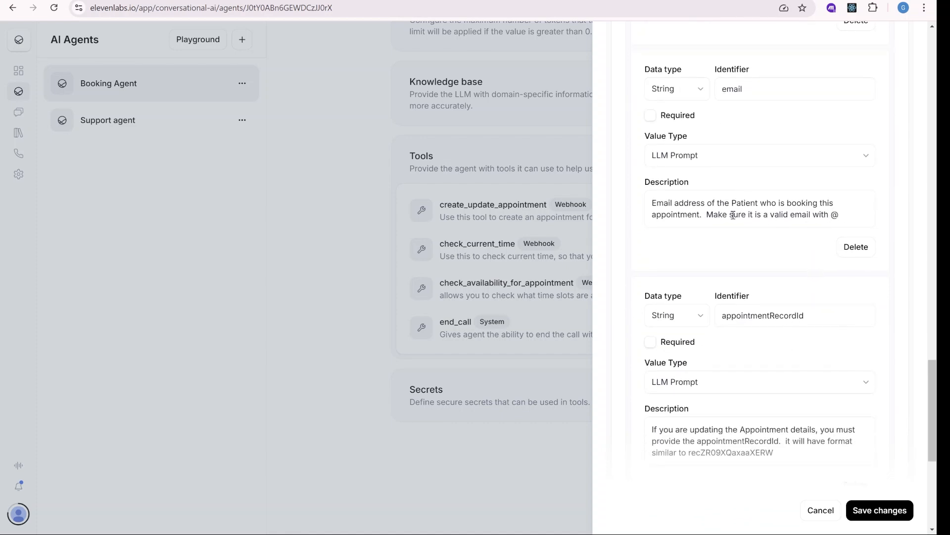
drag(709, 216, 851, 216)
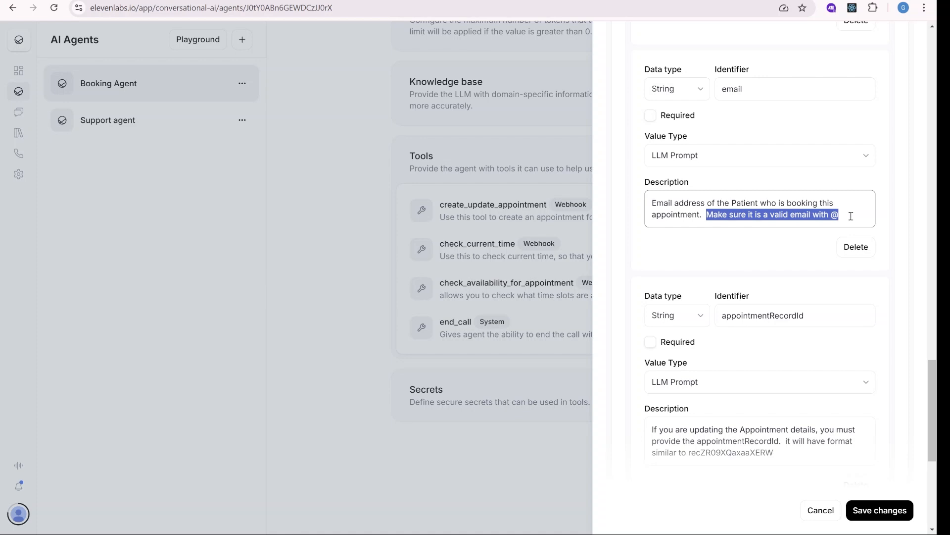
Step: Highlight the appointmentRecordId description about updating appointment details, and view the reasonForAppointment parameter
scroll(852, 215, down, 3)
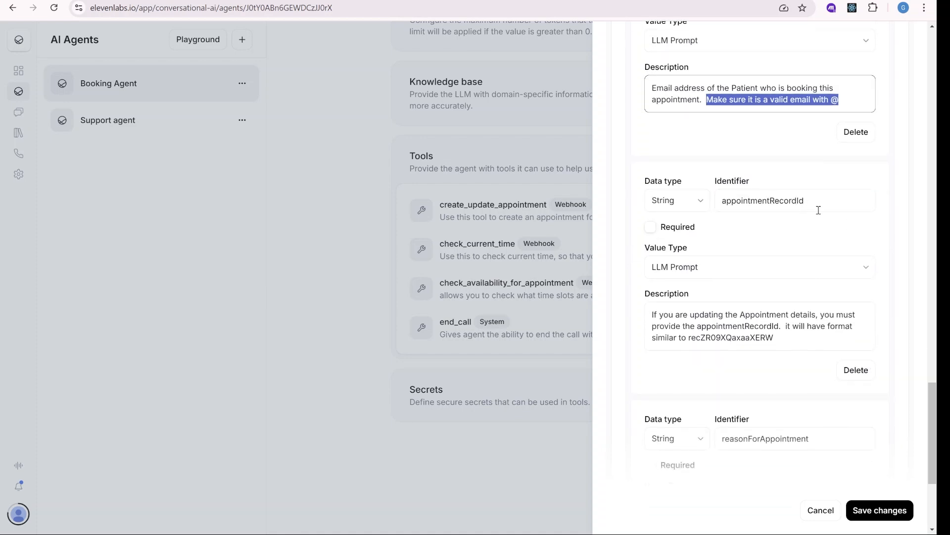
drag(680, 315, 792, 315)
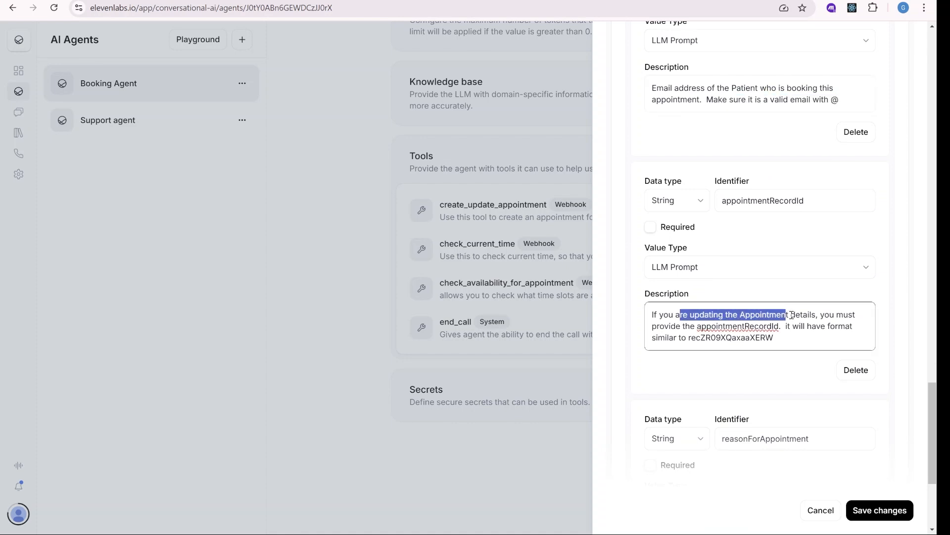
scroll(803, 340, down, 1)
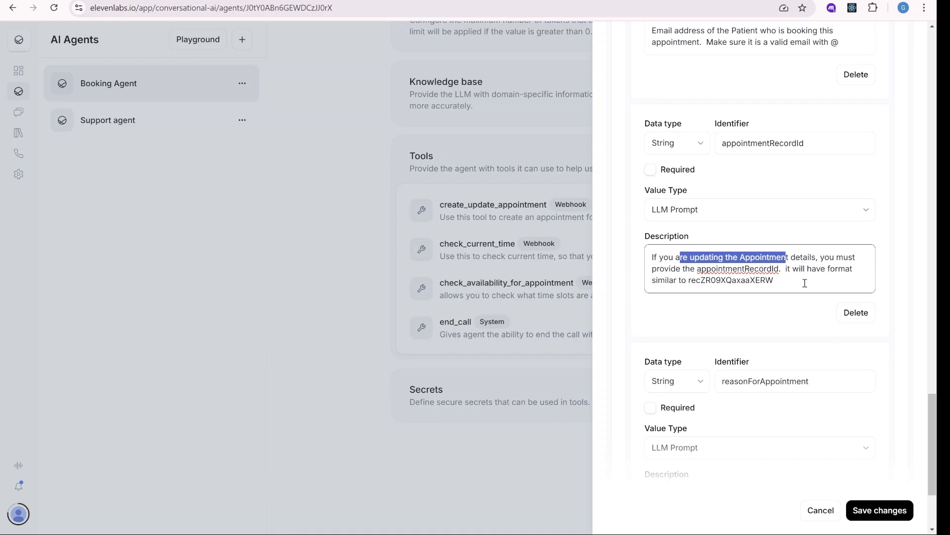
scroll(811, 281, down, 3)
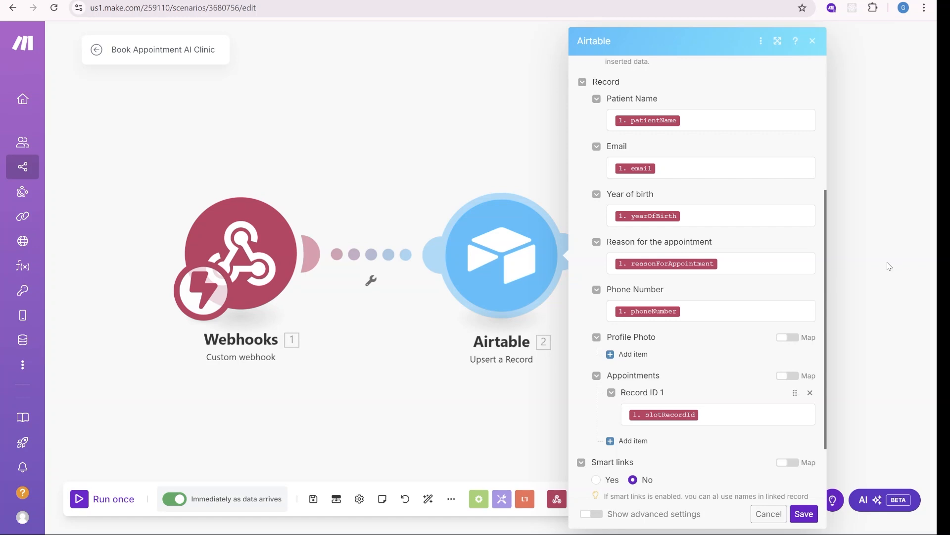
Step: In Make's Book Appointment AI Clinic scenario, close the Airtable settings, inspect the Webhook response body, and close it
click(886, 267)
click(736, 227)
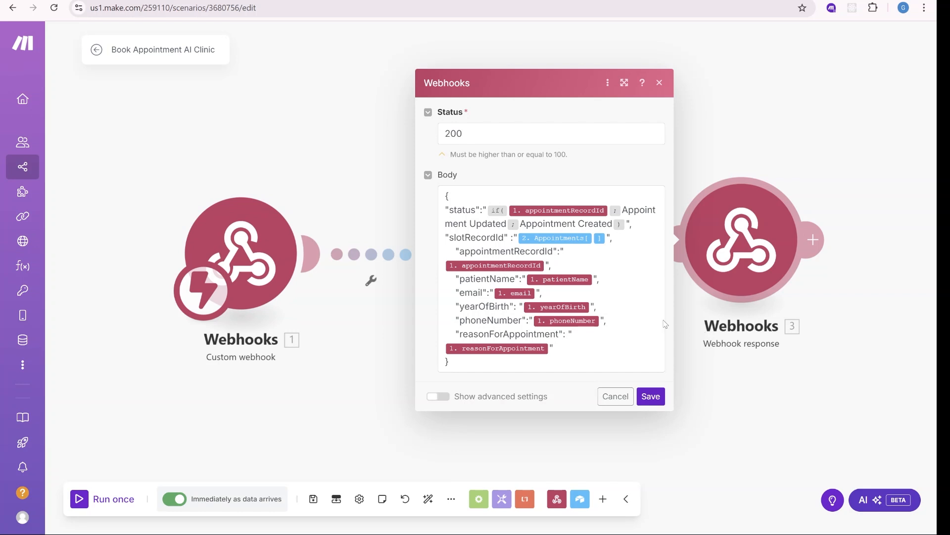
click(523, 46)
Step: Switch back to the Booking Agent in ElevenLabs and save the create_update_appointment tool
click(248, 0)
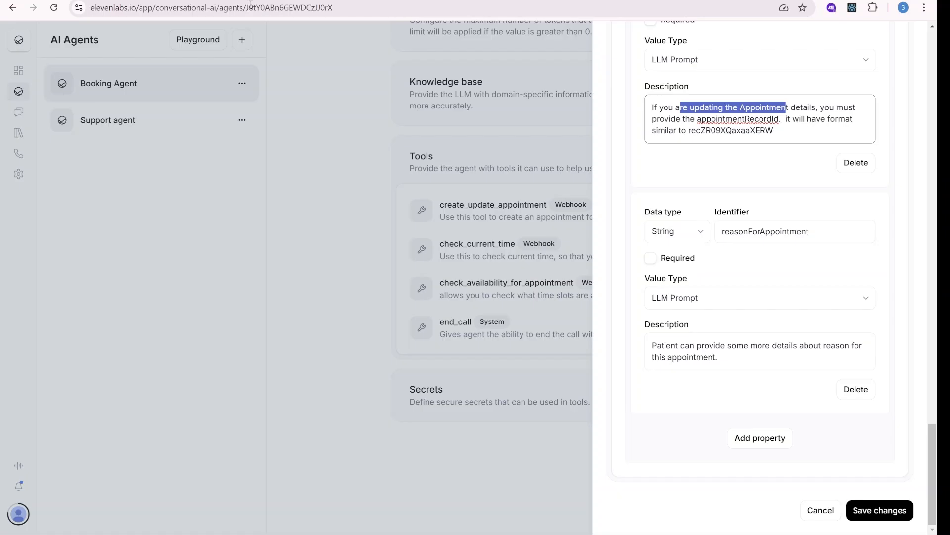
scroll(854, 445, up, 10)
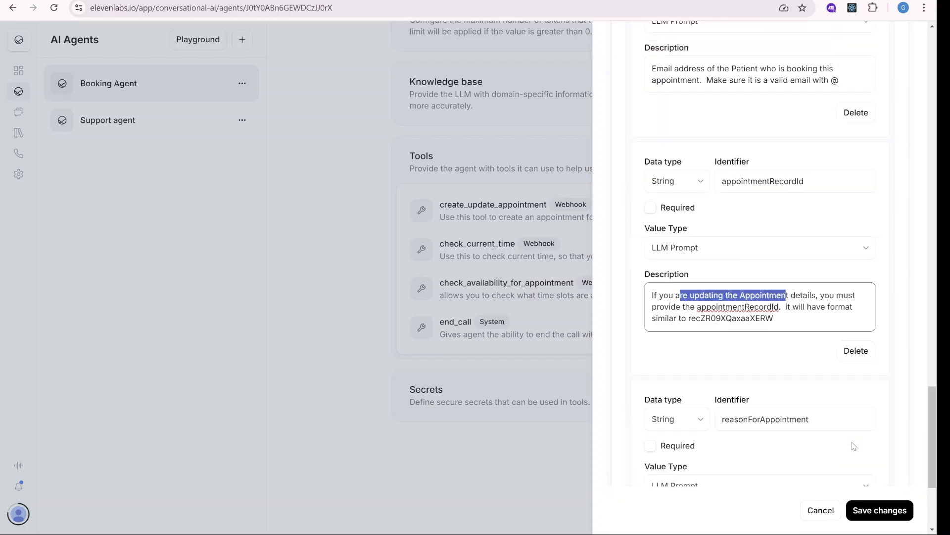
click(858, 510)
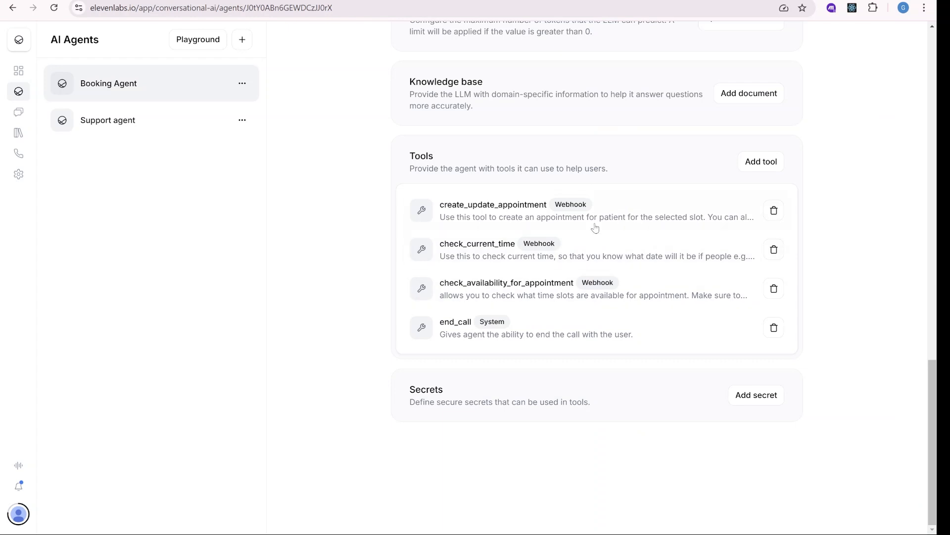
scroll(628, 334, up, 1)
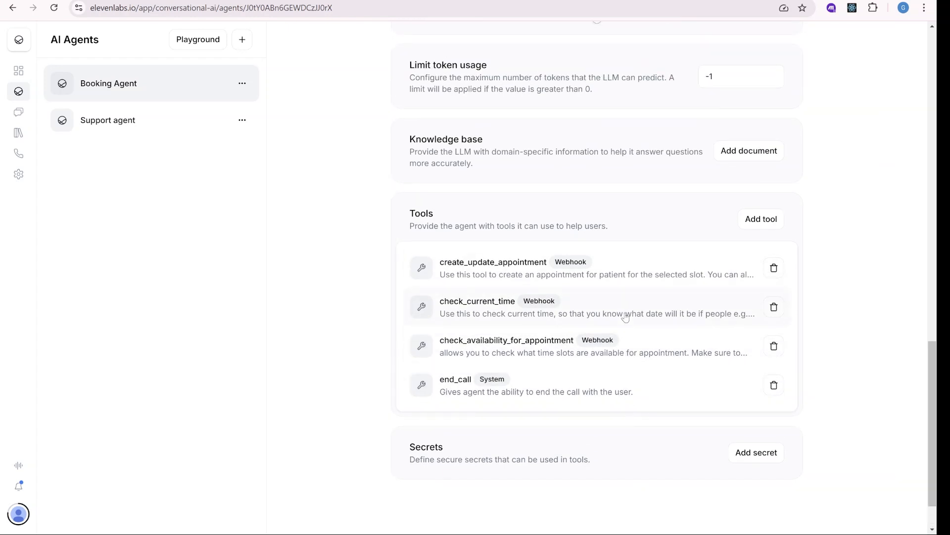
Step: Switch to Make and compare the Check availability and Book Appointment AI Clinic scenarios
click(683, 0)
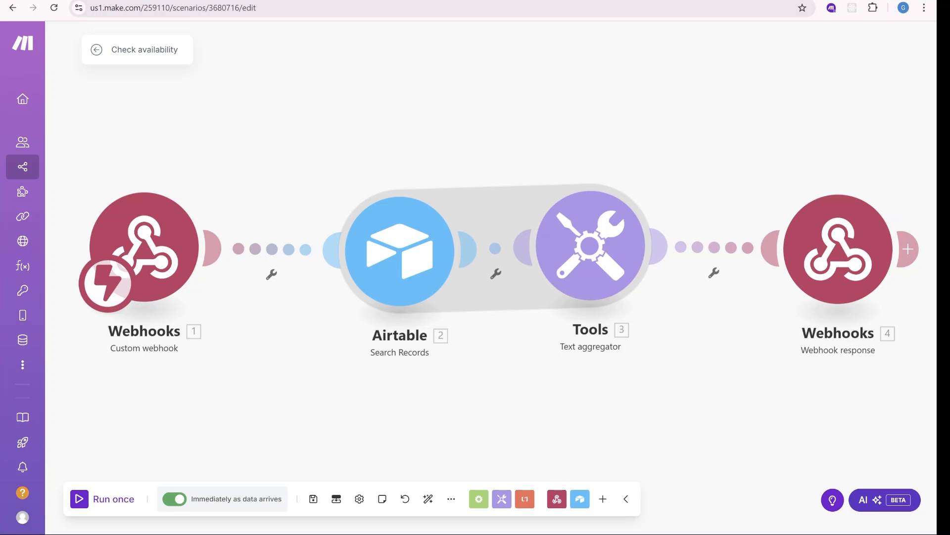
click(765, 1)
click(589, 0)
click(693, 1)
click(765, 0)
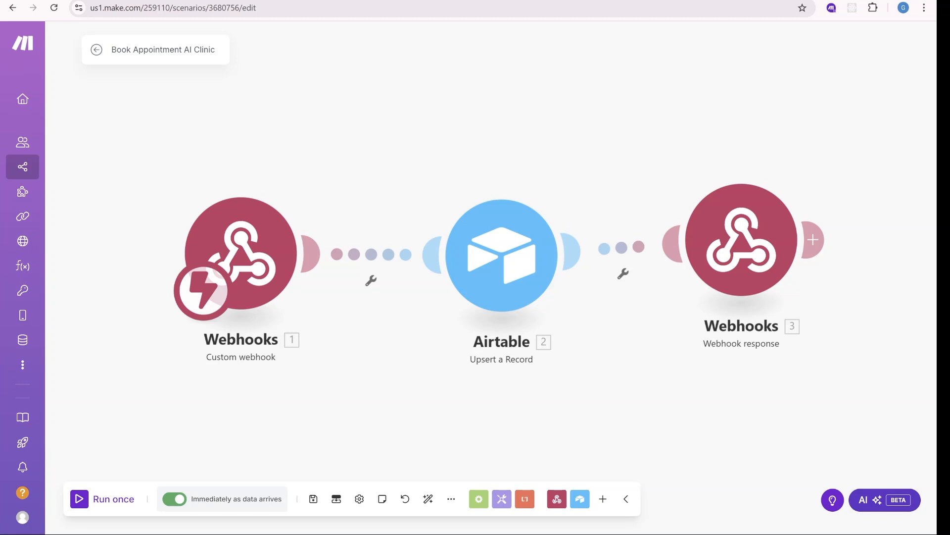
Step: Switch to the Airtable Schedules calendar and open the booked 5:00 PM - 6:00 PM slot on Feb 25, 2025
click(482, 1)
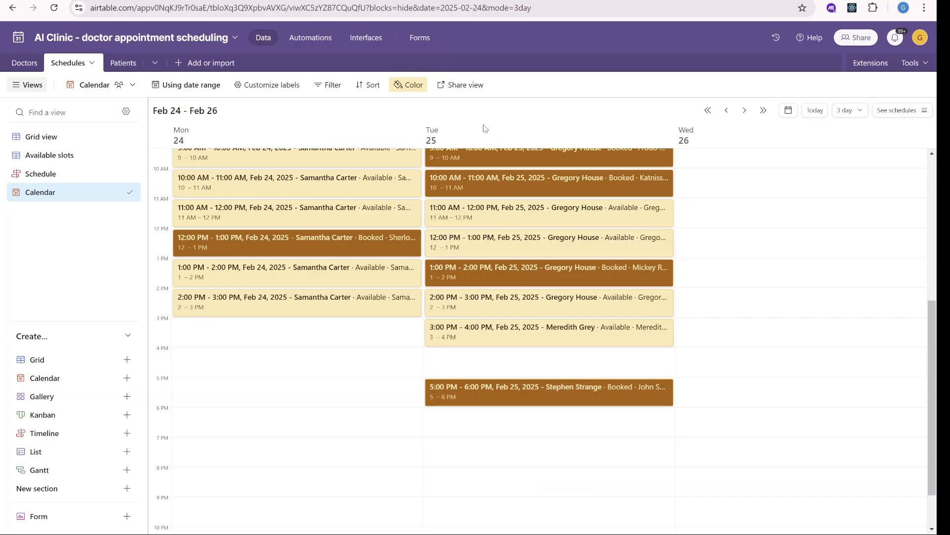
scroll(569, 319, up, 1)
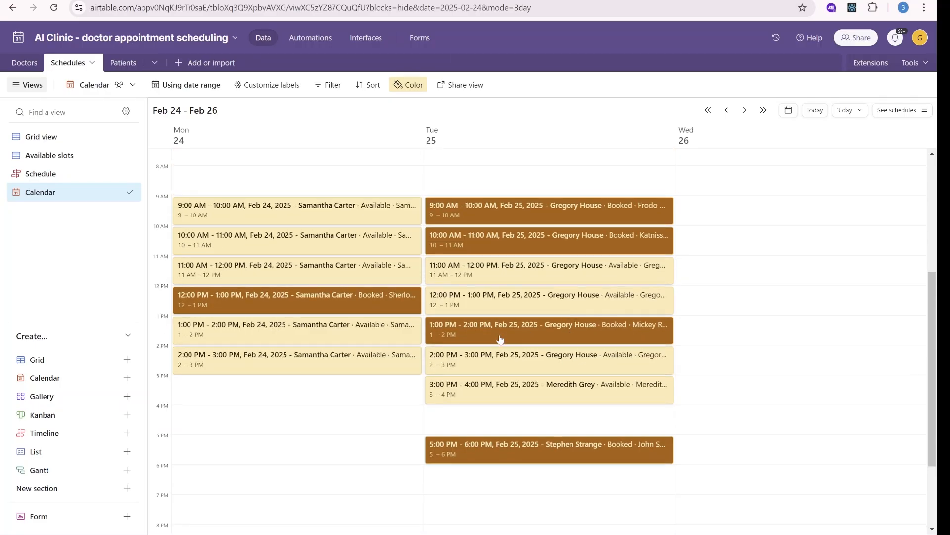
scroll(581, 428, down, 1)
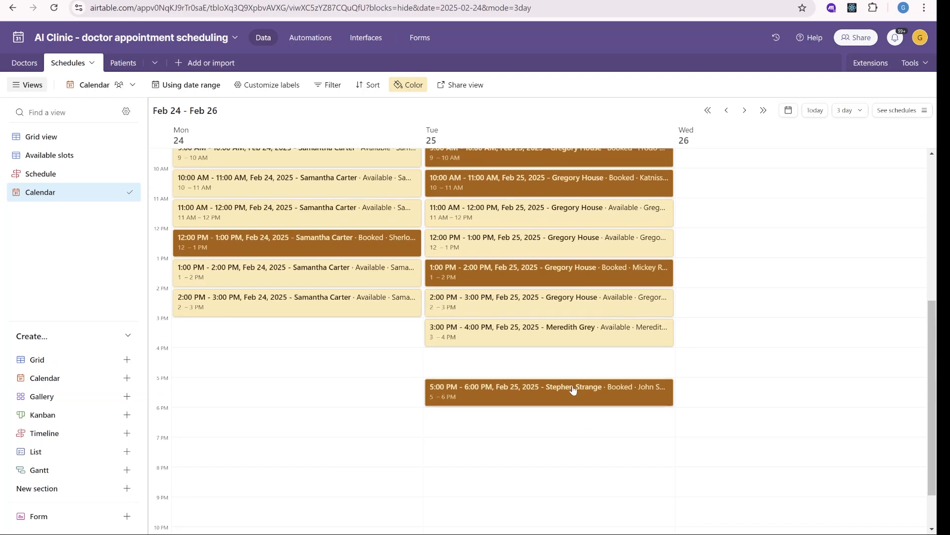
click(584, 400)
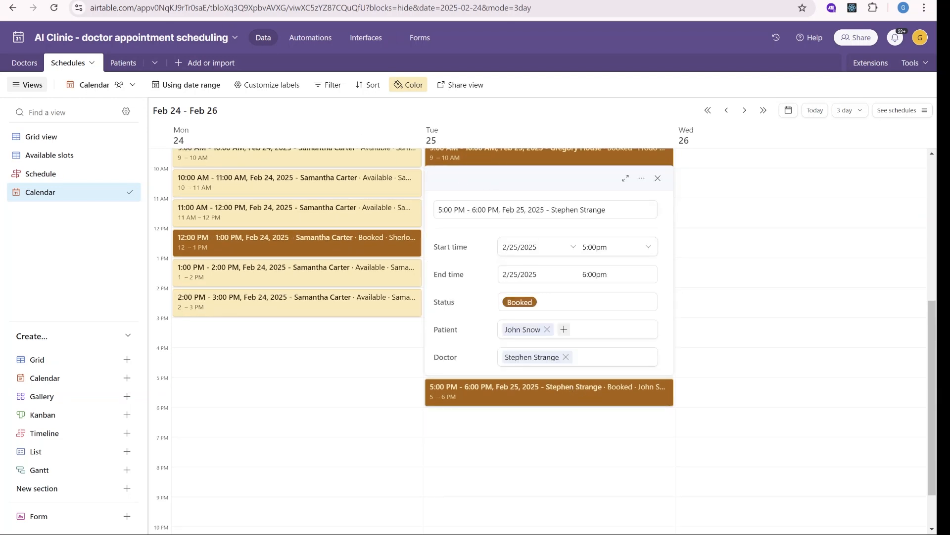
Step: View the call widget on business-automated.com, and open the Booking Agent's widget embed settings in ElevenLabs
click(268, 1)
click(738, 1)
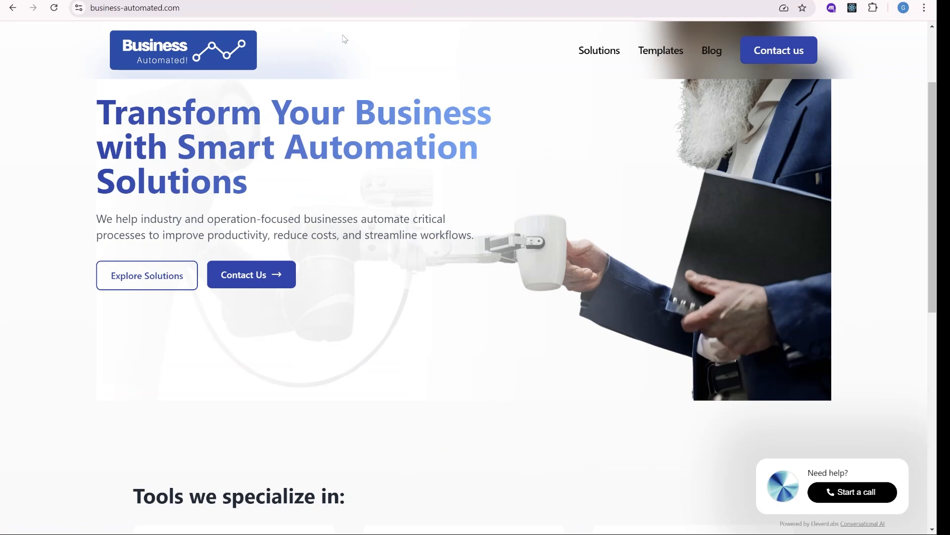
scroll(581, 217, up, 15)
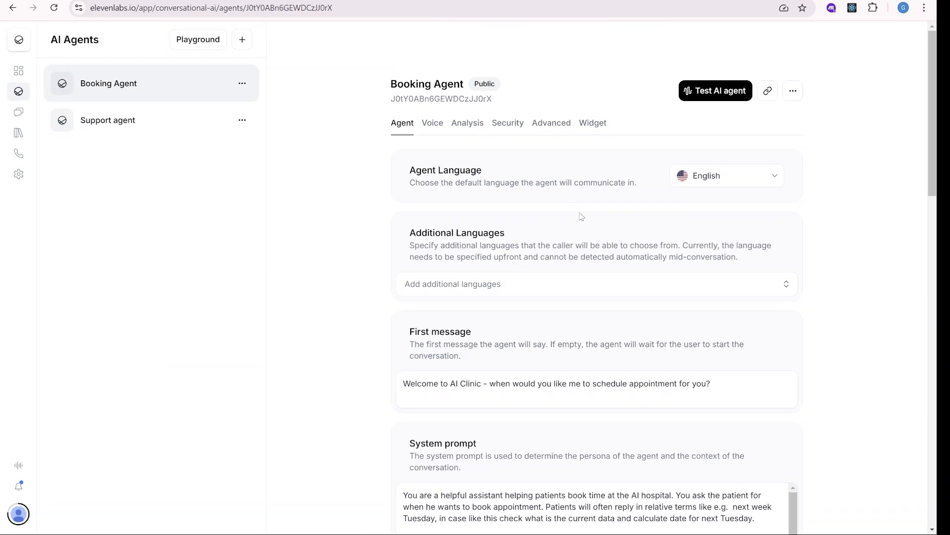
click(595, 122)
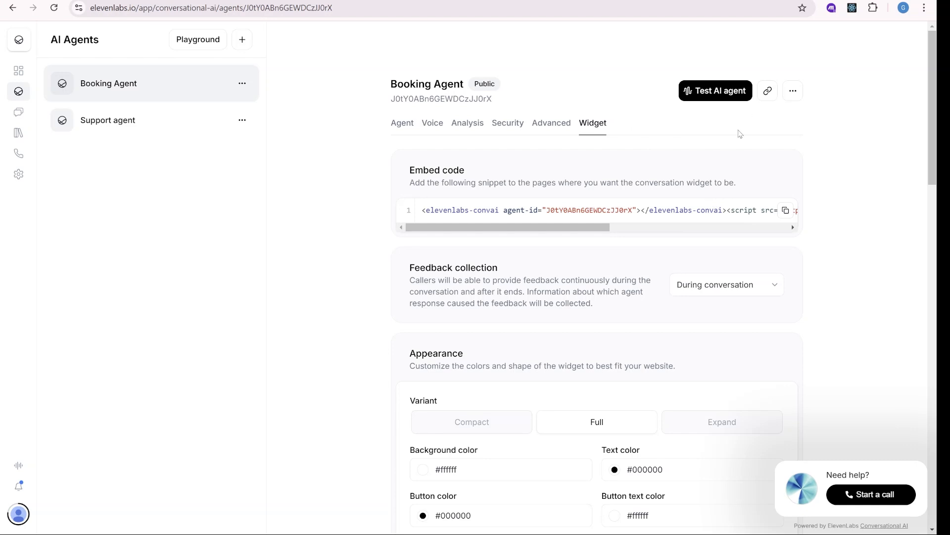
Step: Open the Booking Agent's test call page, and return to its main agent settings
click(720, 93)
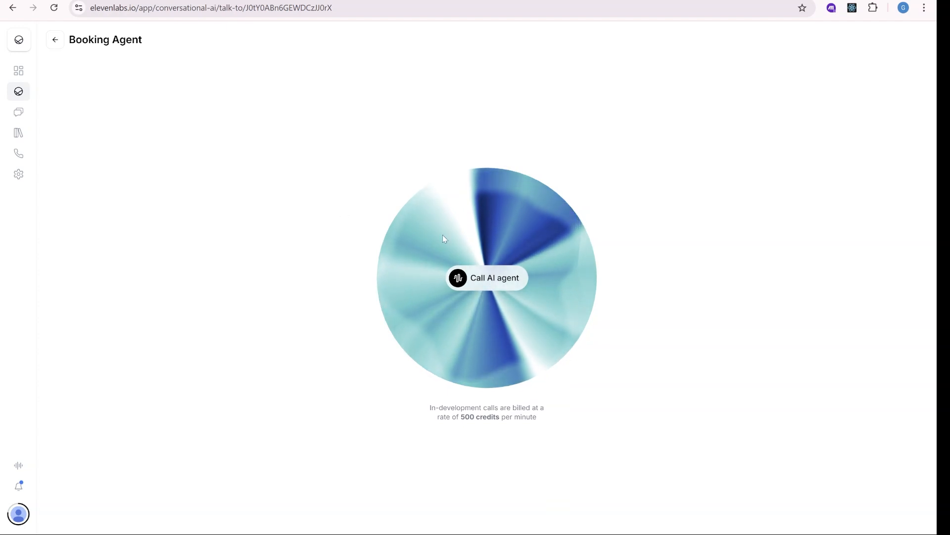
click(61, 43)
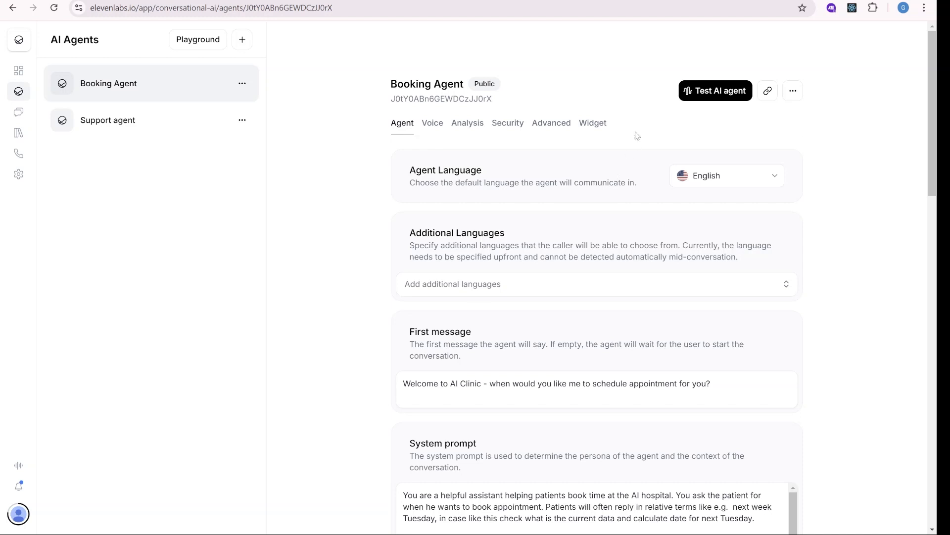
scroll(671, 189, down, 2)
scroll(783, 176, up, 2)
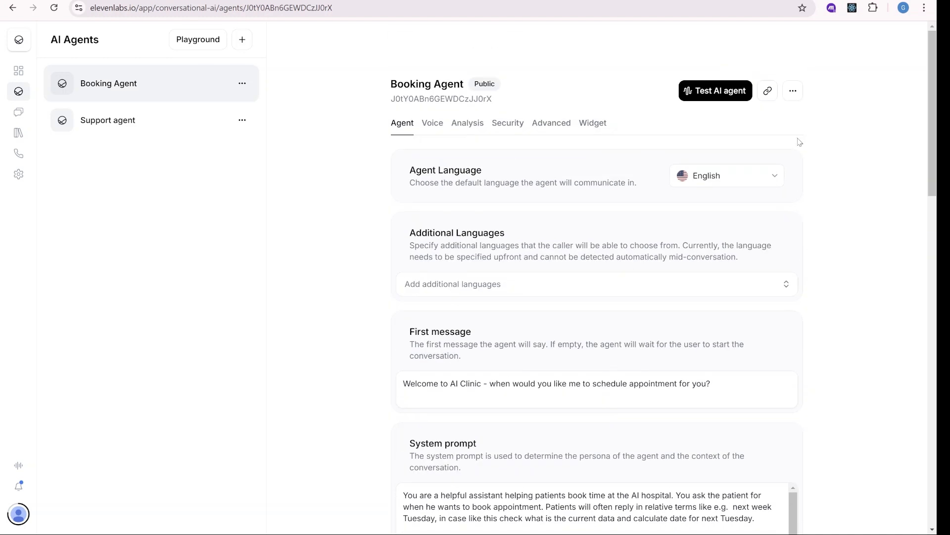